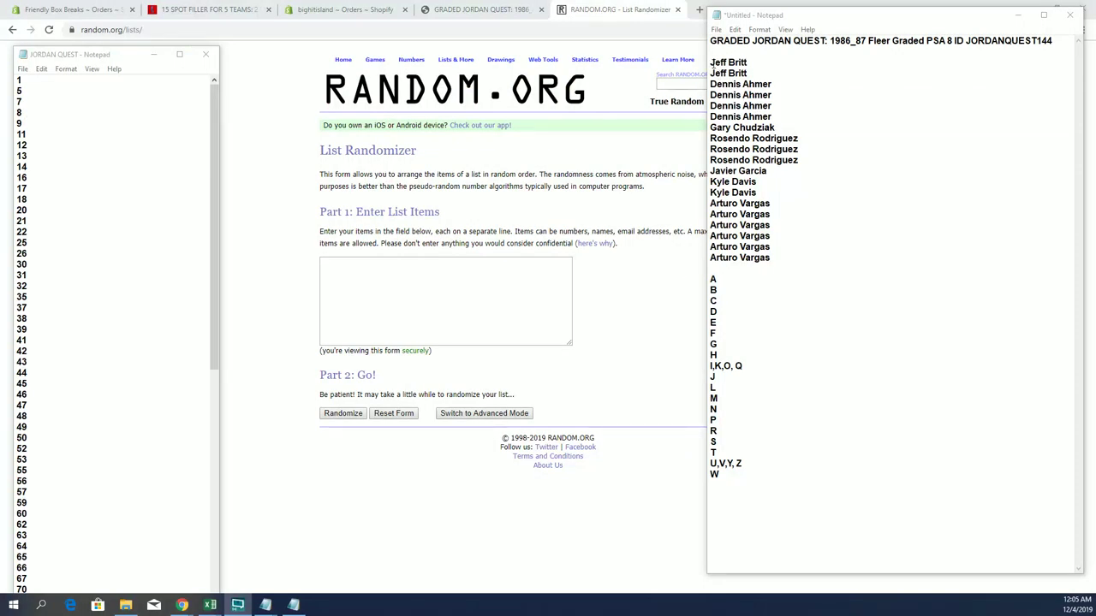
Step: Copy the full owner-name list from Notepad and bring up the List Randomizer page
{"action": "left_click_drag", "start_coordinate": [711, 64], "coordinate": [770, 258]}
{"action": "right_click", "coordinate": [756, 180]}
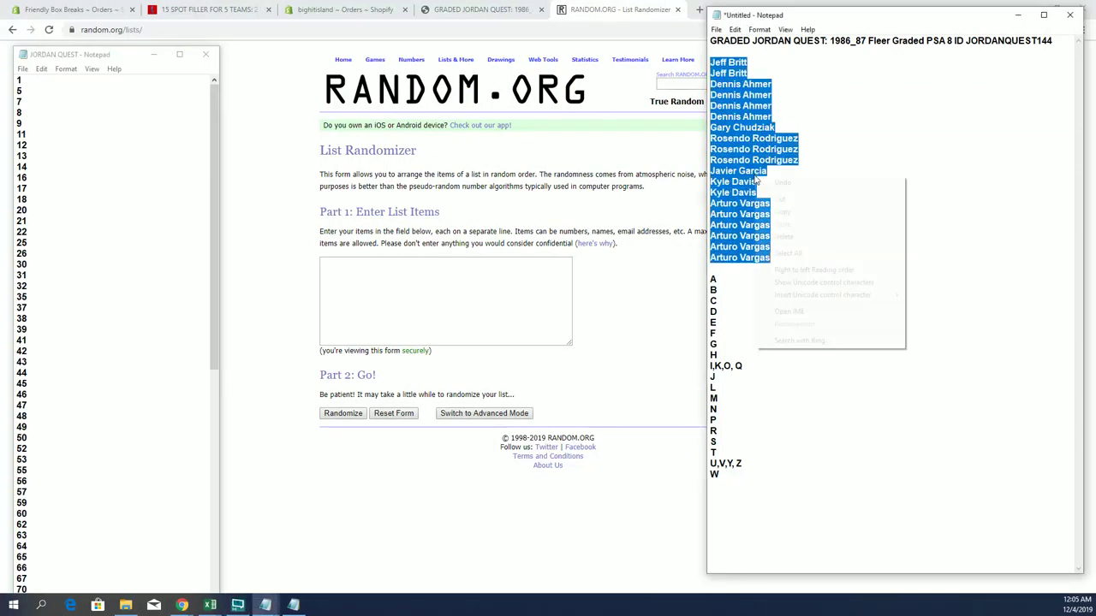
{"action": "left_click", "coordinate": [780, 212]}
{"action": "left_click", "coordinate": [397, 302]}
Step: Paste the 19 owner names into the List Randomizer and shuffle them seven times
{"action": "right_click", "coordinate": [397, 302]}
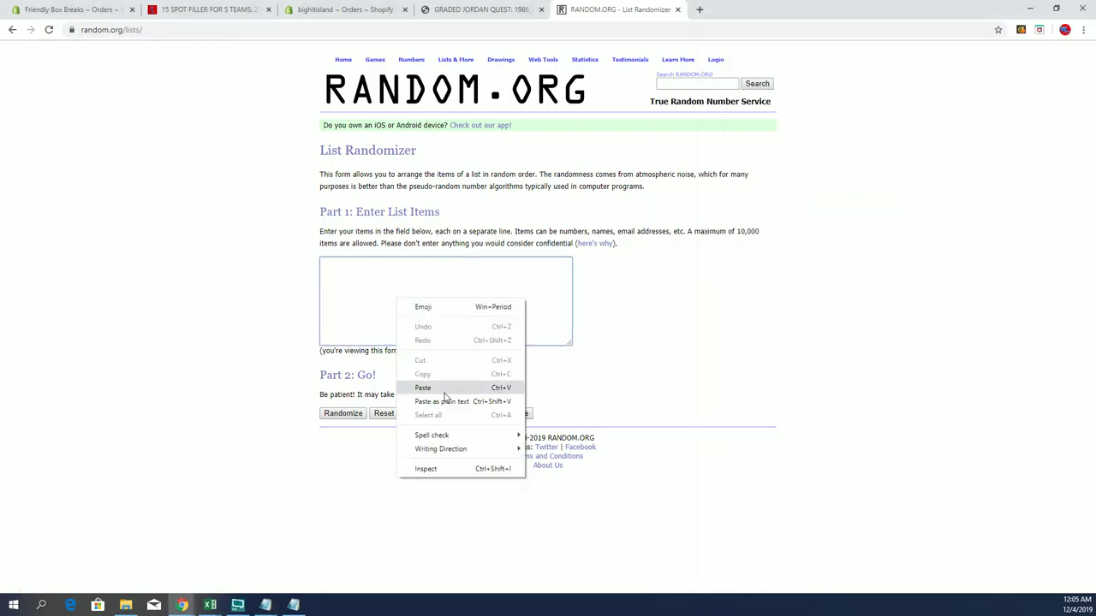
{"action": "left_click", "coordinate": [423, 388]}
{"action": "left_click", "coordinate": [343, 413]}
{"action": "left_click", "coordinate": [334, 424]}
{"action": "left_click", "coordinate": [332, 443]}
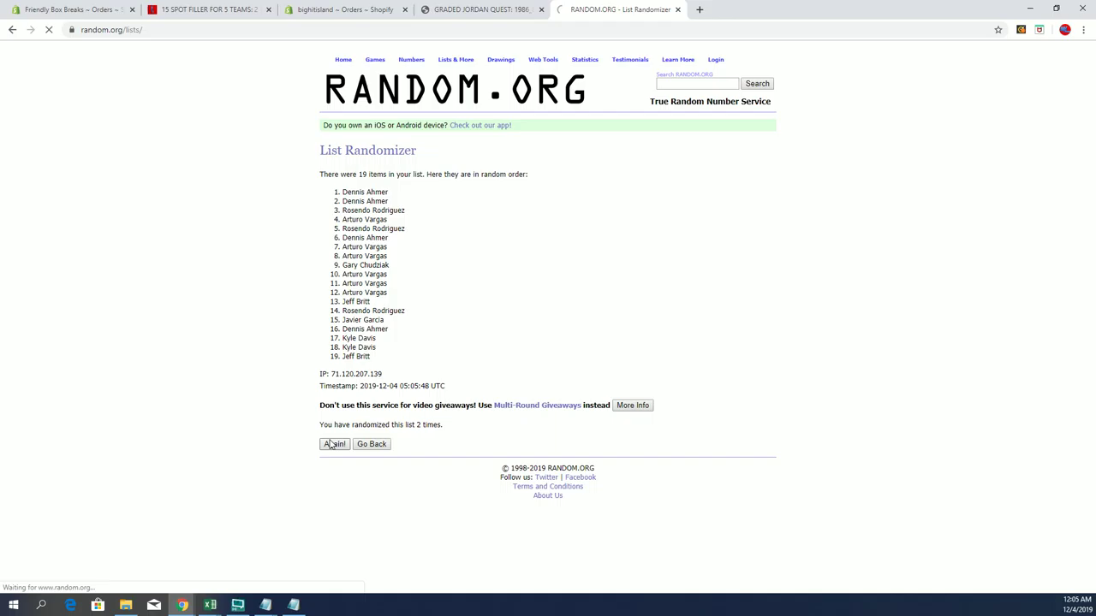
{"action": "left_click", "coordinate": [332, 444]}
{"action": "left_click", "coordinate": [332, 445]}
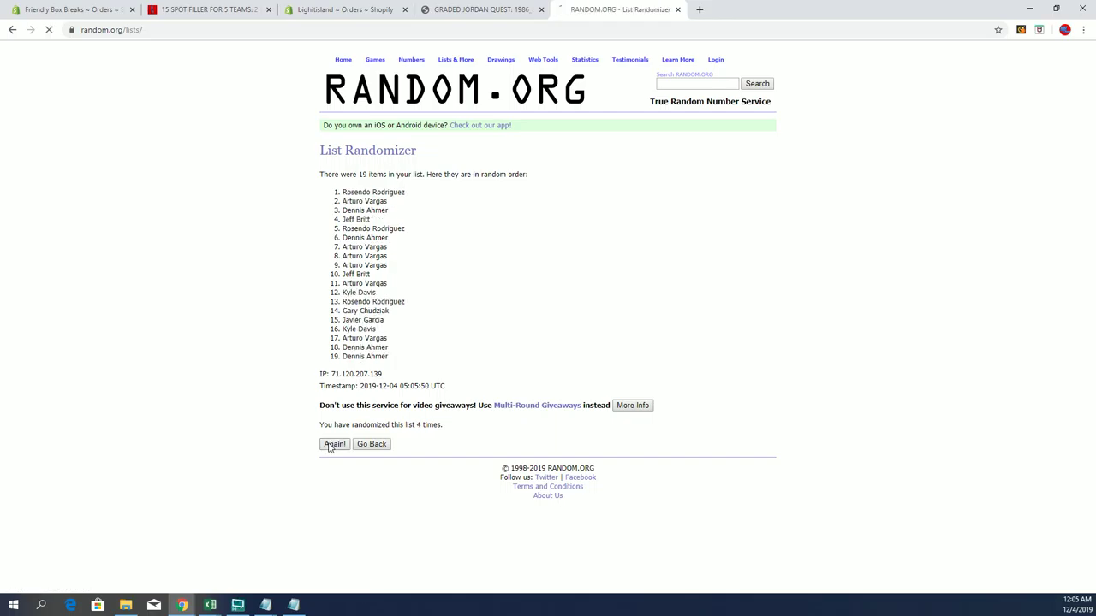
{"action": "left_click", "coordinate": [332, 444]}
{"action": "left_click", "coordinate": [332, 444]}
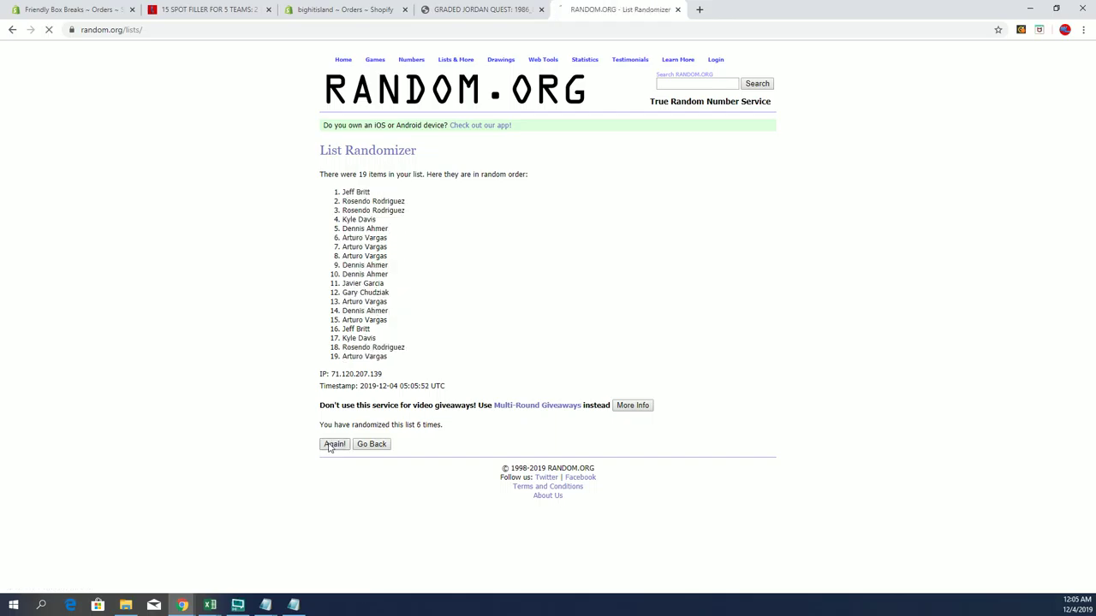
Step: Zoom the browser page to 125%
{"action": "left_click", "coordinate": [1082, 30]}
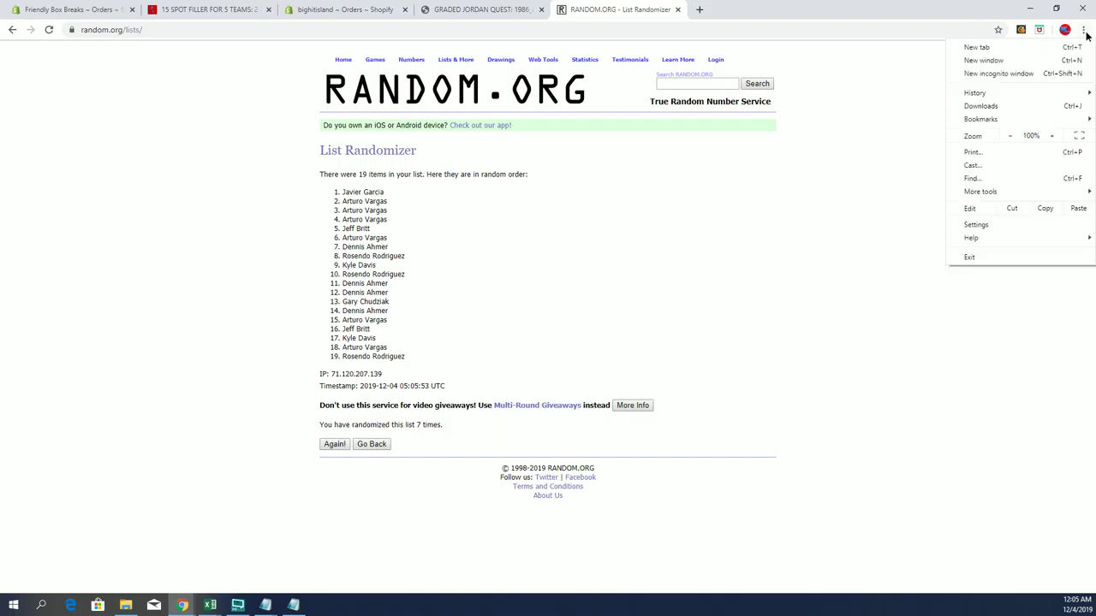
{"action": "left_click", "coordinate": [1053, 136]}
{"action": "left_click", "coordinate": [1053, 137]}
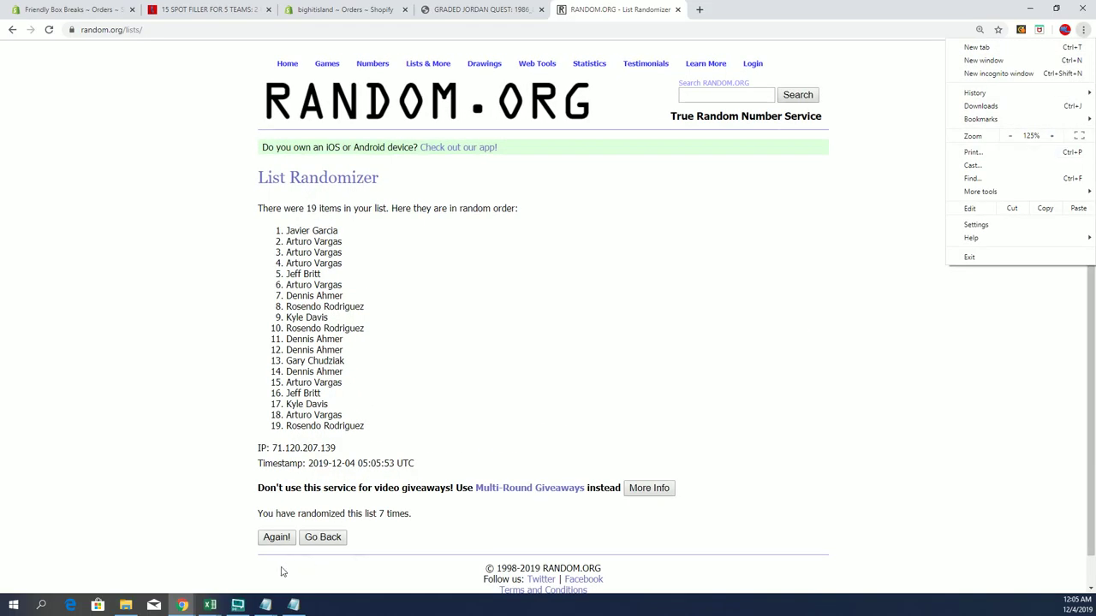
{"action": "left_click", "coordinate": [289, 230]}
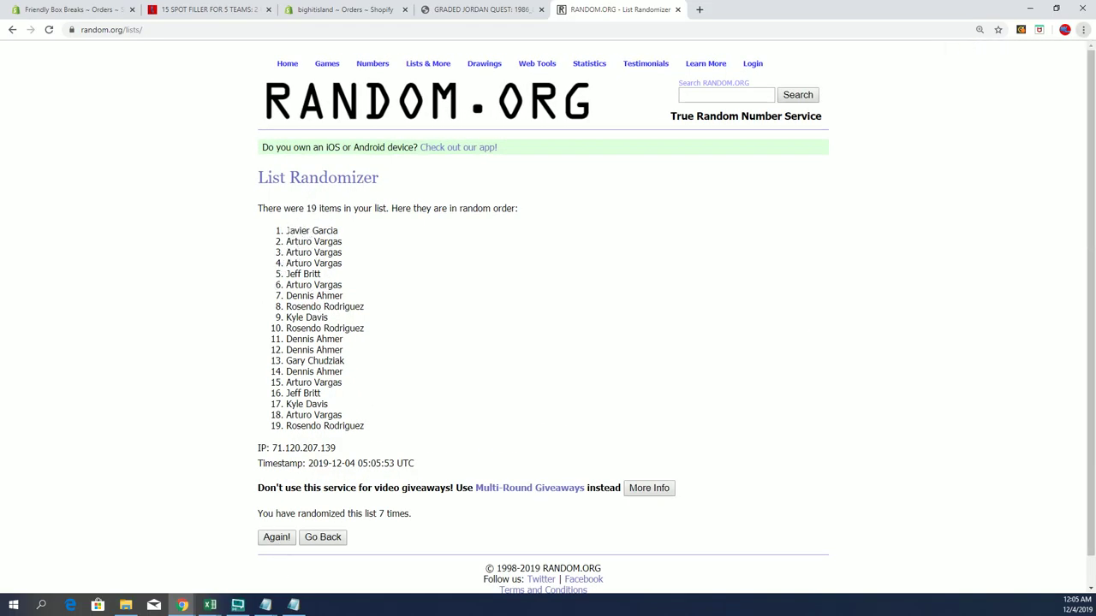
Step: Paste the shuffled names into Excel starting at A2 and narrow column A to fit
{"action": "left_click_drag", "start_coordinate": [288, 231], "coordinate": [367, 428]}
{"action": "right_click", "coordinate": [330, 286]}
{"action": "left_click", "coordinate": [351, 294]}
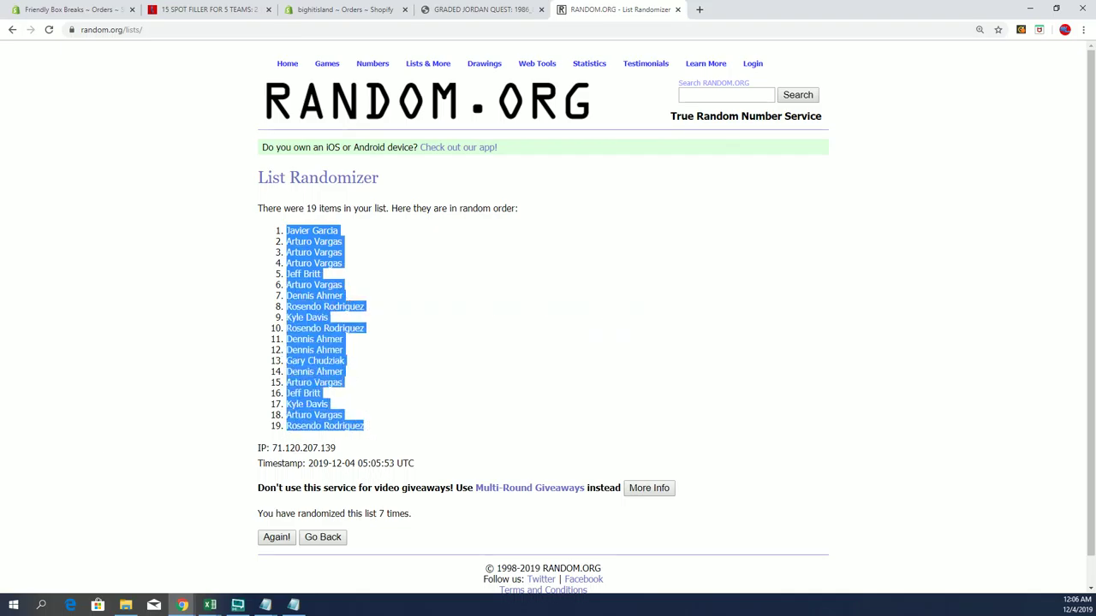
{"action": "key", "text": "alt+Tab"}
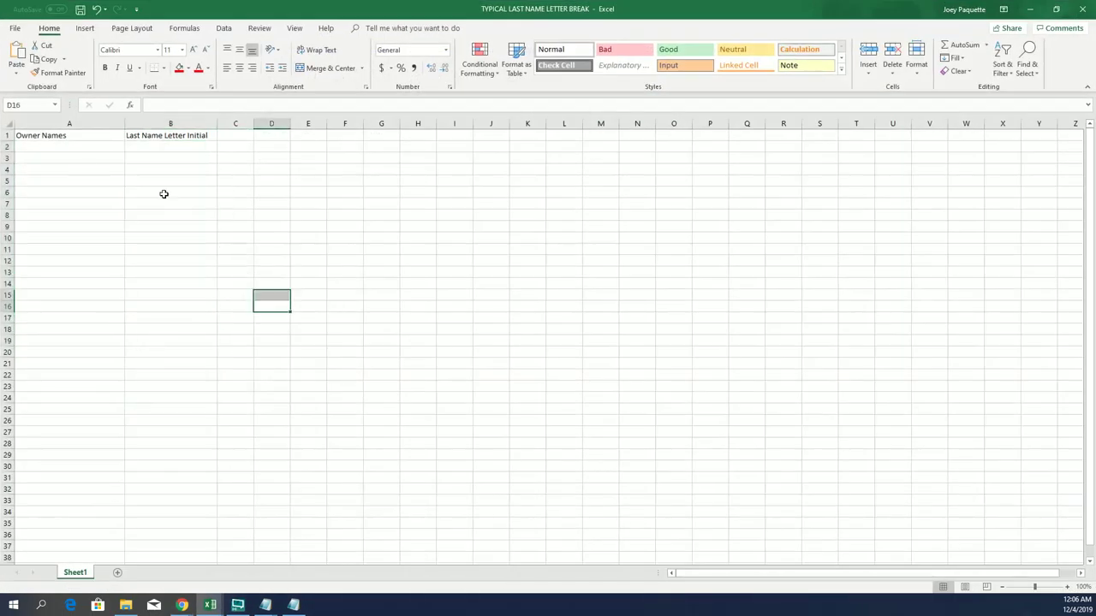
{"action": "left_click", "coordinate": [86, 146]}
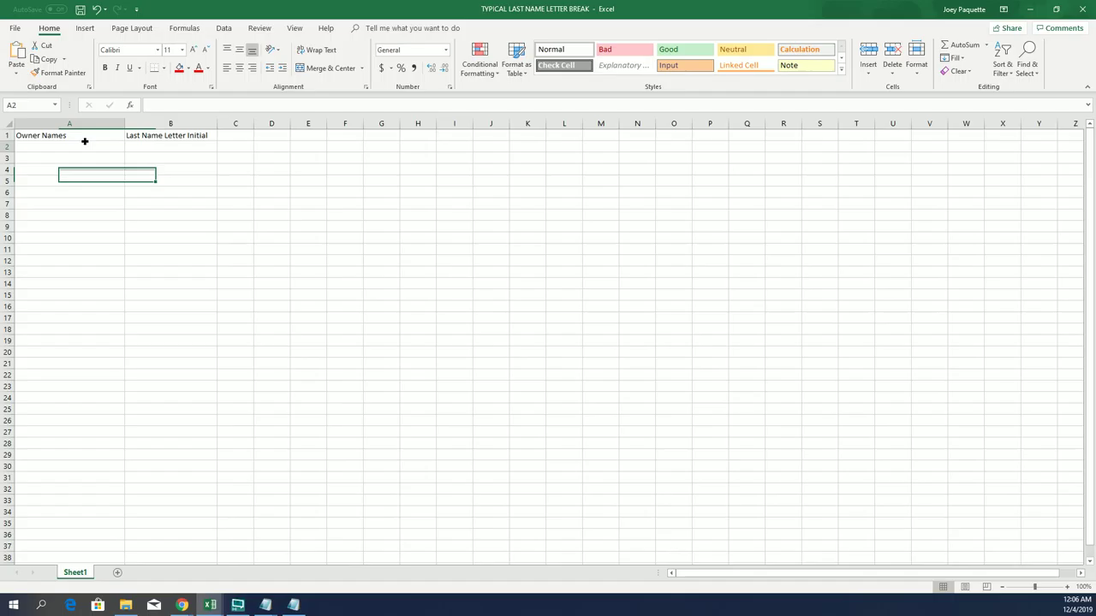
{"action": "key", "text": "ctrl+v"}
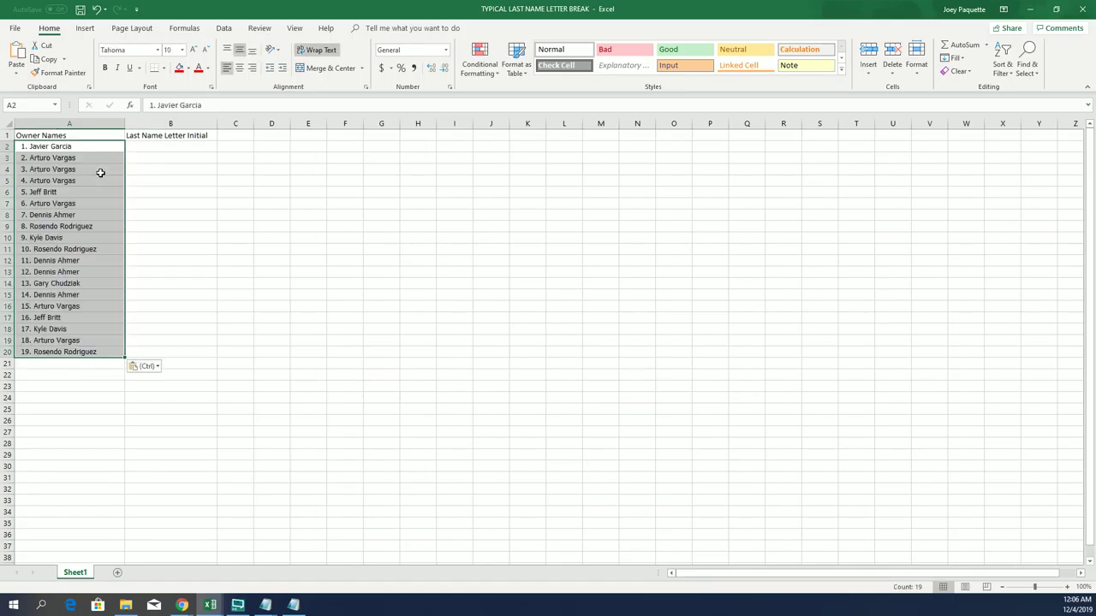
{"action": "left_click", "coordinate": [100, 173]}
{"action": "left_click_drag", "start_coordinate": [124, 125], "coordinate": [109, 125]}
{"action": "left_click", "coordinate": [155, 215]}
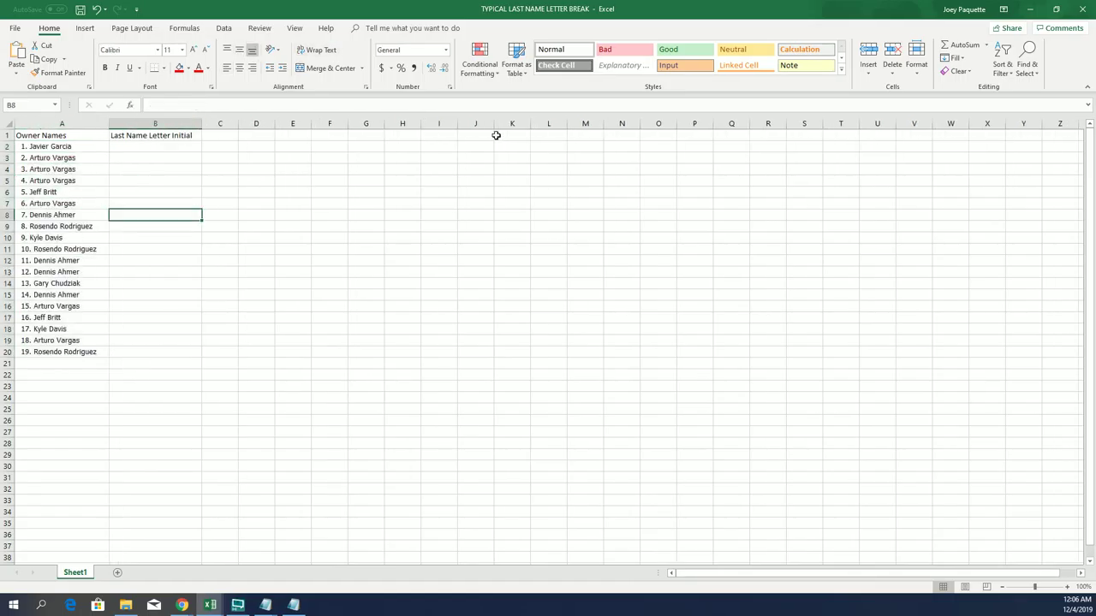
{"action": "left_click", "coordinate": [1032, 15]}
Step: Load a fresh randomizer form and copy the JORDAN QUEST numbers 1–131 from Notepad
{"action": "left_click", "coordinate": [426, 78]}
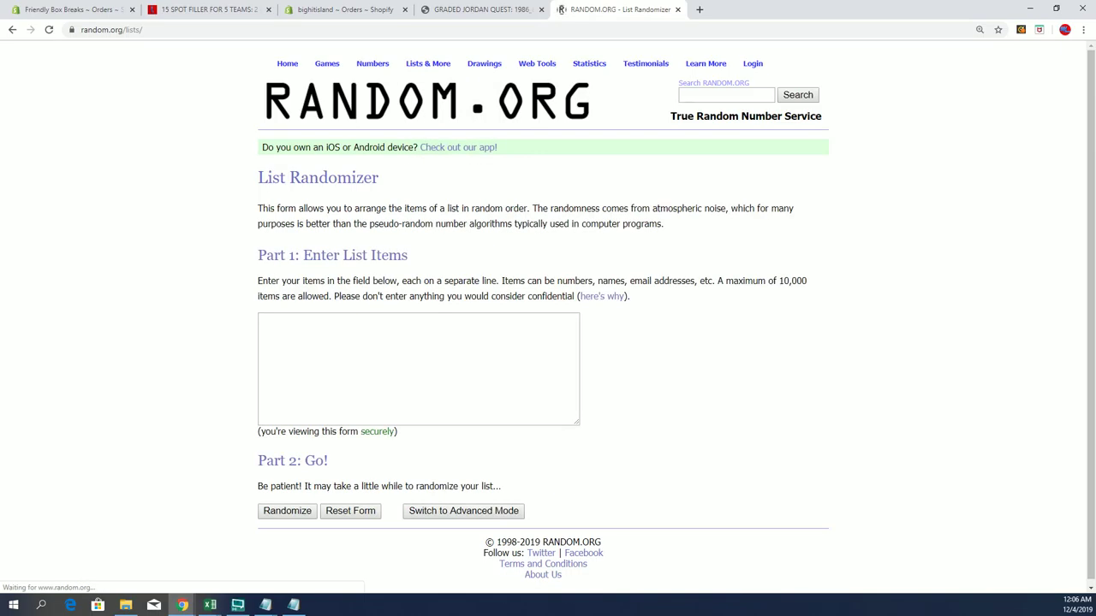
{"action": "left_click", "coordinate": [293, 605]}
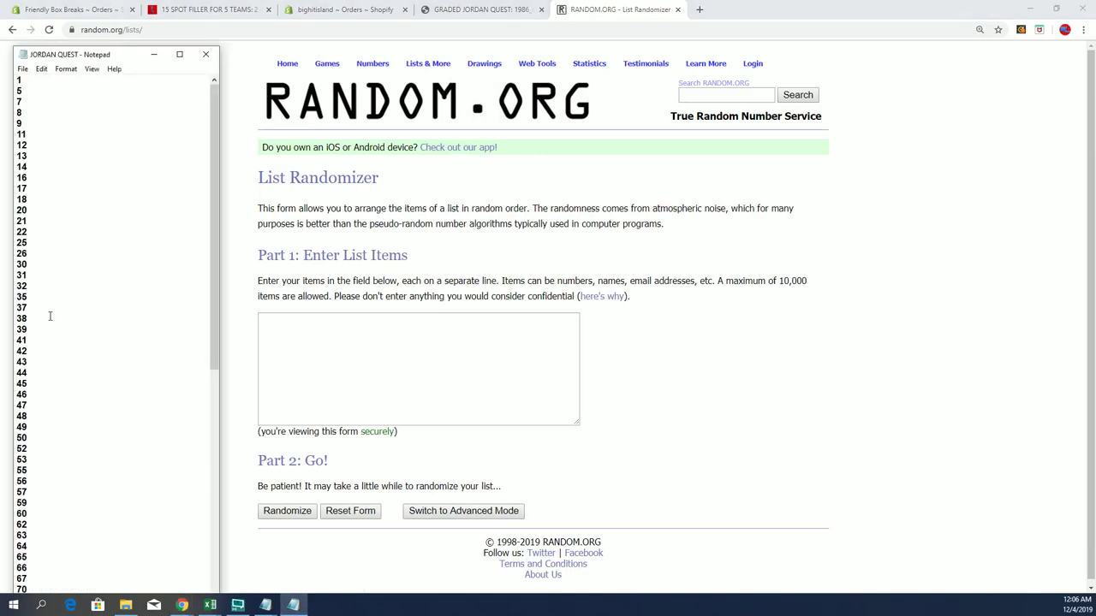
{"action": "left_click_drag", "start_coordinate": [117, 58], "coordinate": [922, 35]}
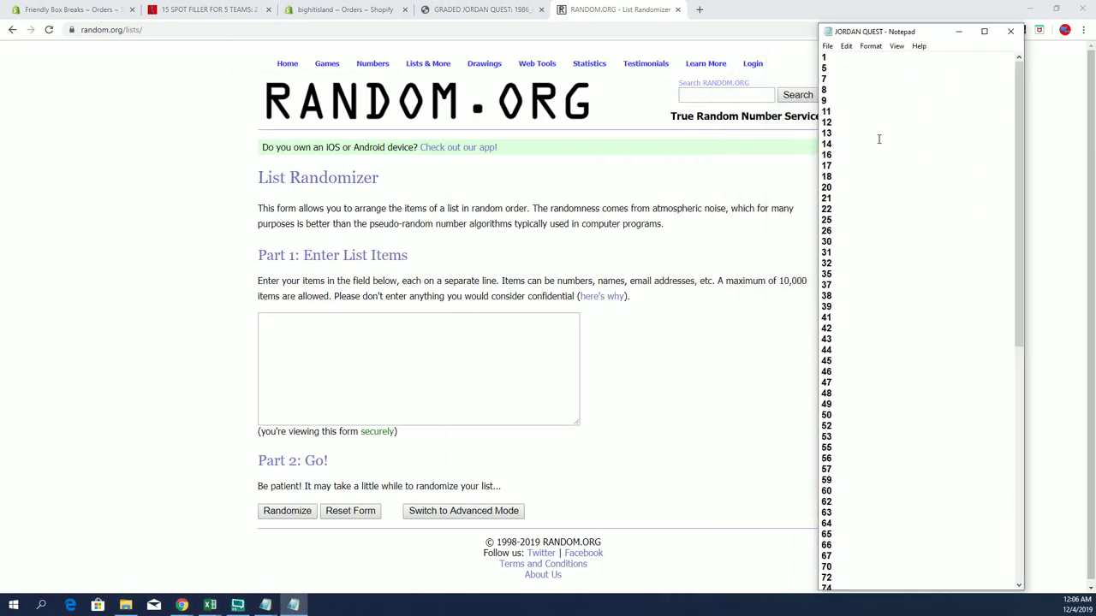
{"action": "left_click_drag", "start_coordinate": [823, 57], "coordinate": [830, 568]}
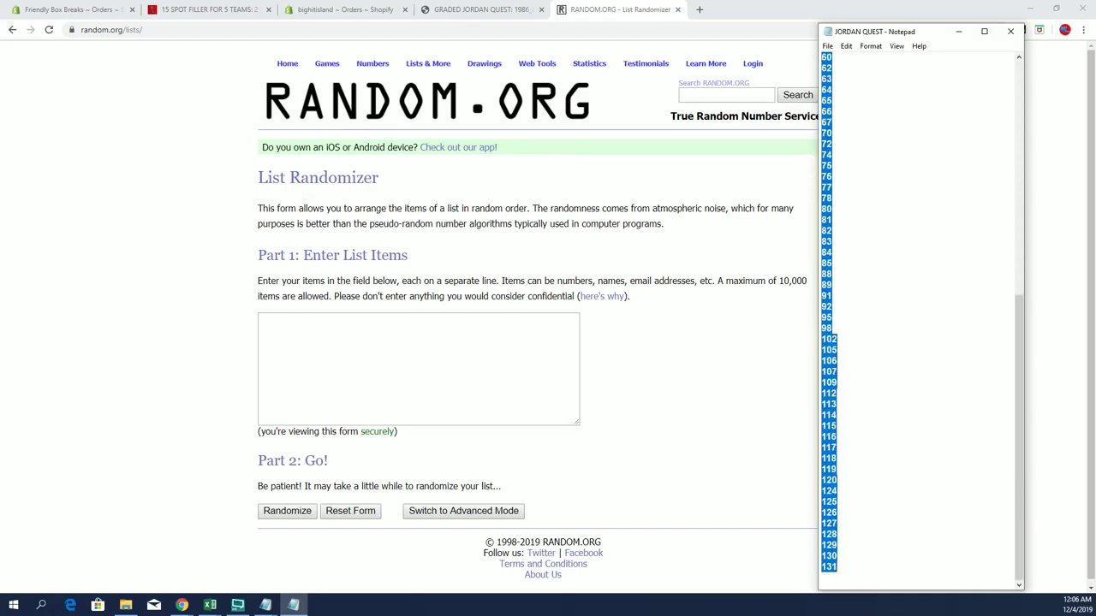
{"action": "right_click", "coordinate": [898, 298]}
{"action": "left_click", "coordinate": [938, 332]}
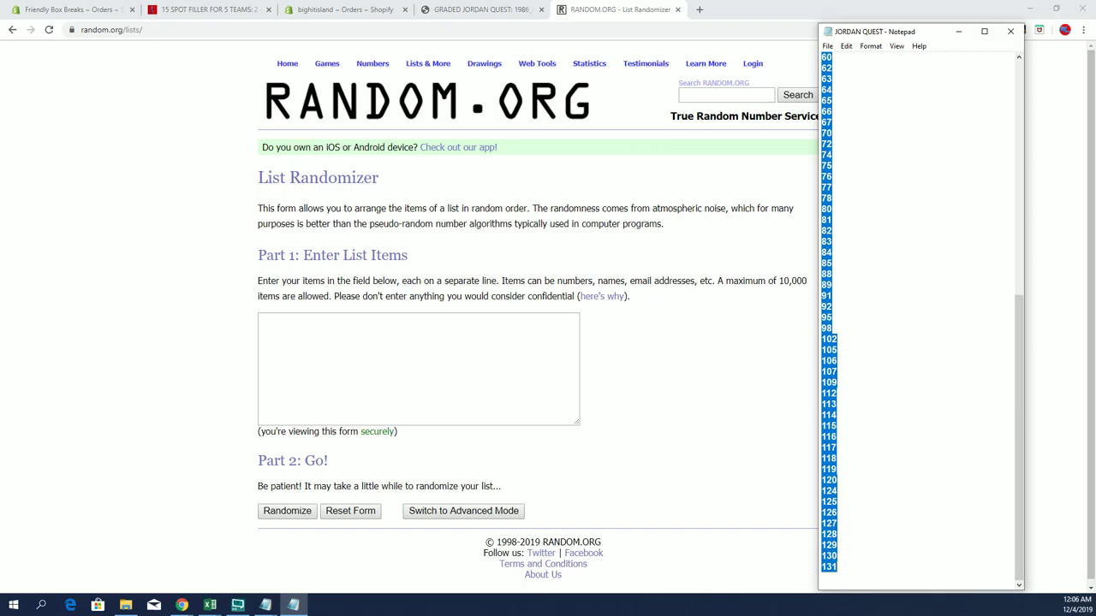
{"action": "right_click", "coordinate": [392, 356]}
Step: Paste the 88 JORDAN QUEST numbers into the list box and shuffle them four times
{"action": "left_click", "coordinate": [416, 445]}
{"action": "left_click", "coordinate": [287, 510]}
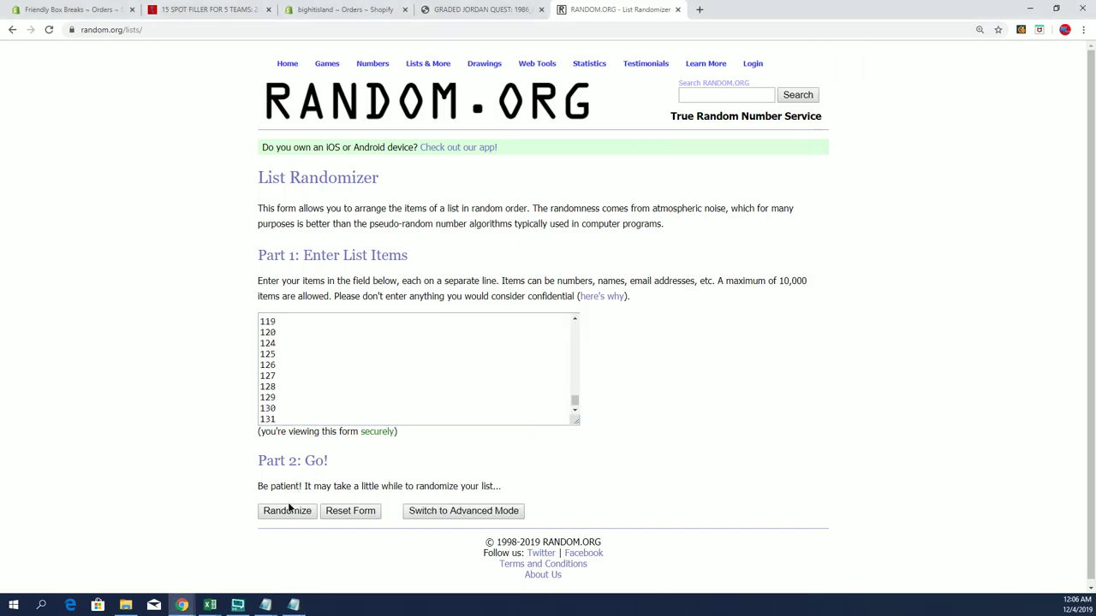
{"action": "scroll", "coordinate": [451, 262], "scroll_direction": "down", "scroll_amount": 9}
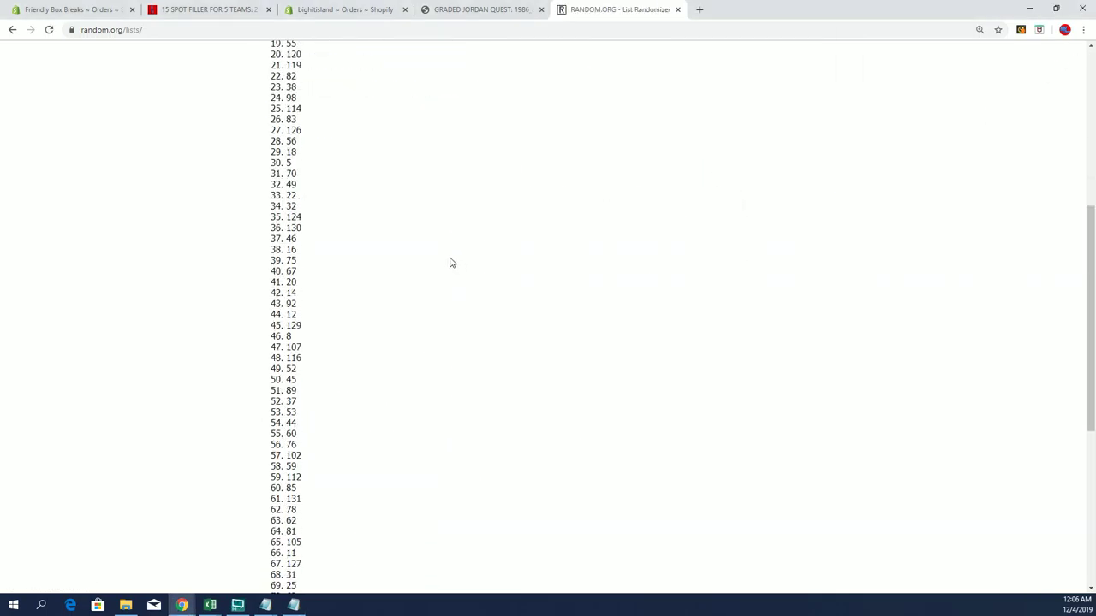
{"action": "left_click", "coordinate": [274, 507]}
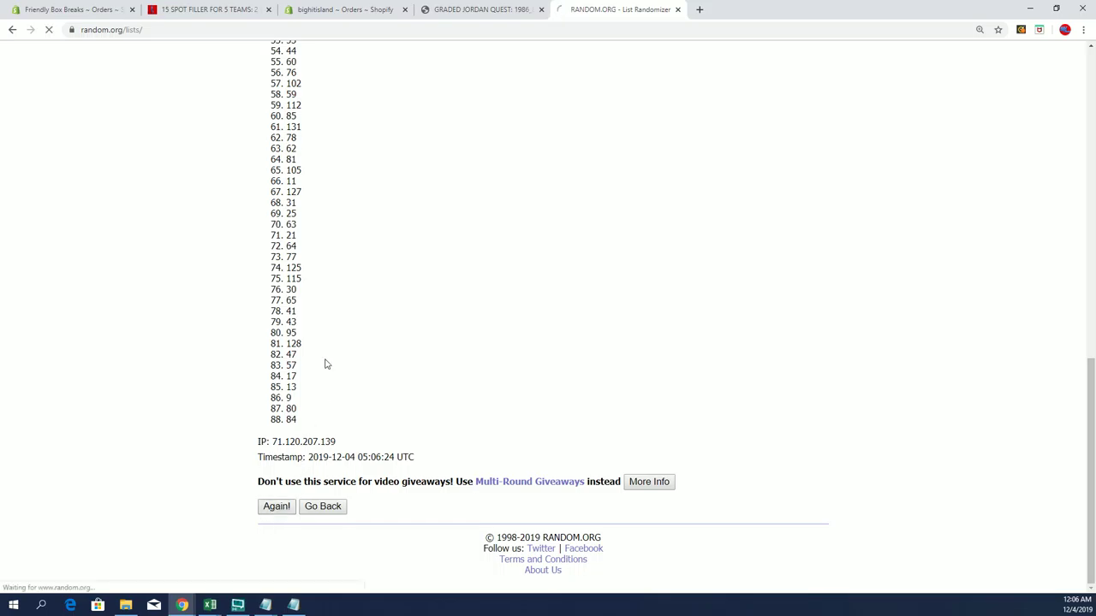
{"action": "left_click", "coordinate": [272, 507]}
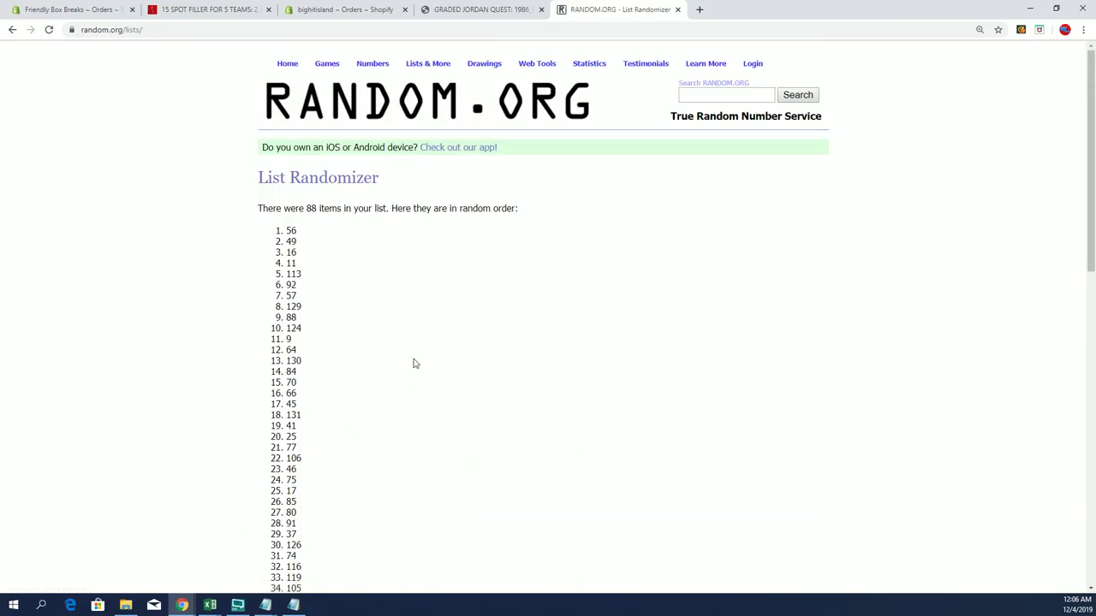
{"action": "scroll", "coordinate": [414, 362], "scroll_direction": "down", "scroll_amount": 10}
{"action": "left_click", "coordinate": [270, 507]}
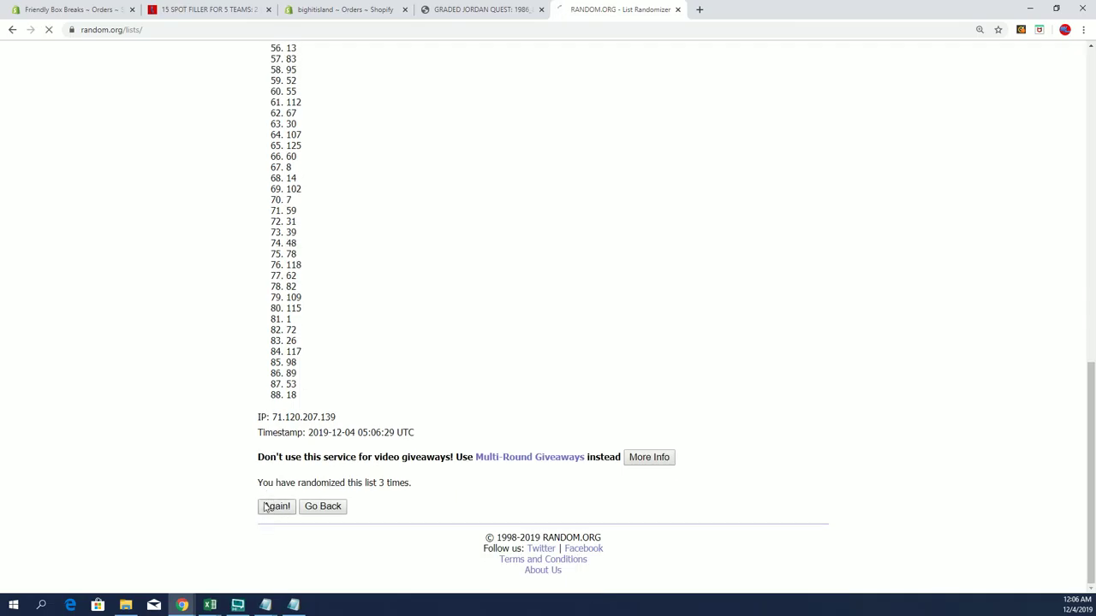
Step: Shuffle the number list three more times, review the results, then start a fresh form
{"action": "scroll", "coordinate": [266, 428], "scroll_direction": "down", "scroll_amount": 10}
{"action": "left_click", "coordinate": [272, 507]}
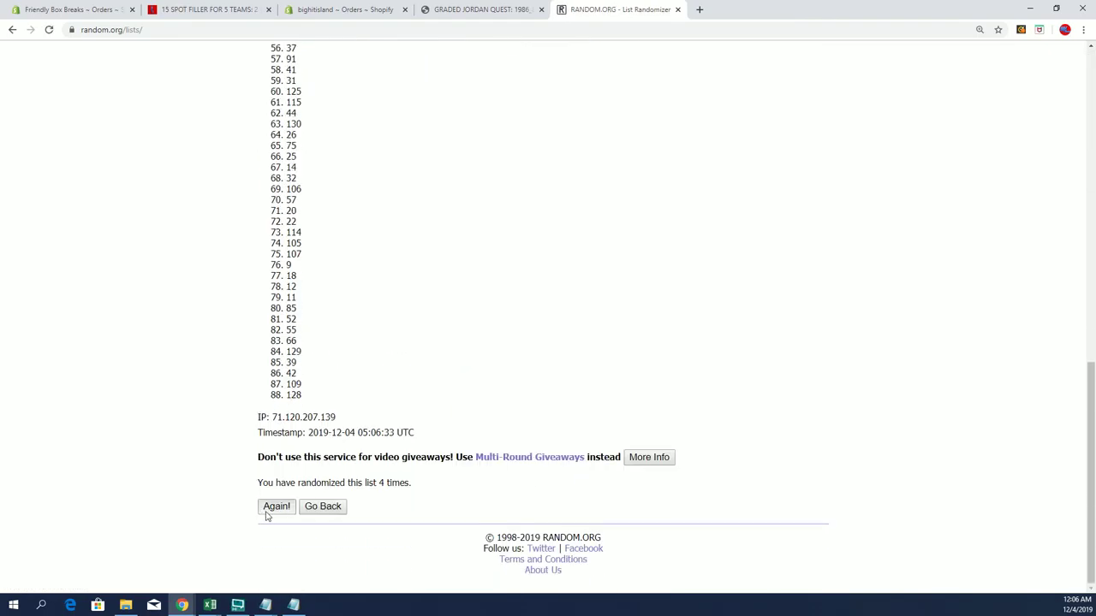
{"action": "scroll", "coordinate": [300, 419], "scroll_direction": "down", "scroll_amount": 10}
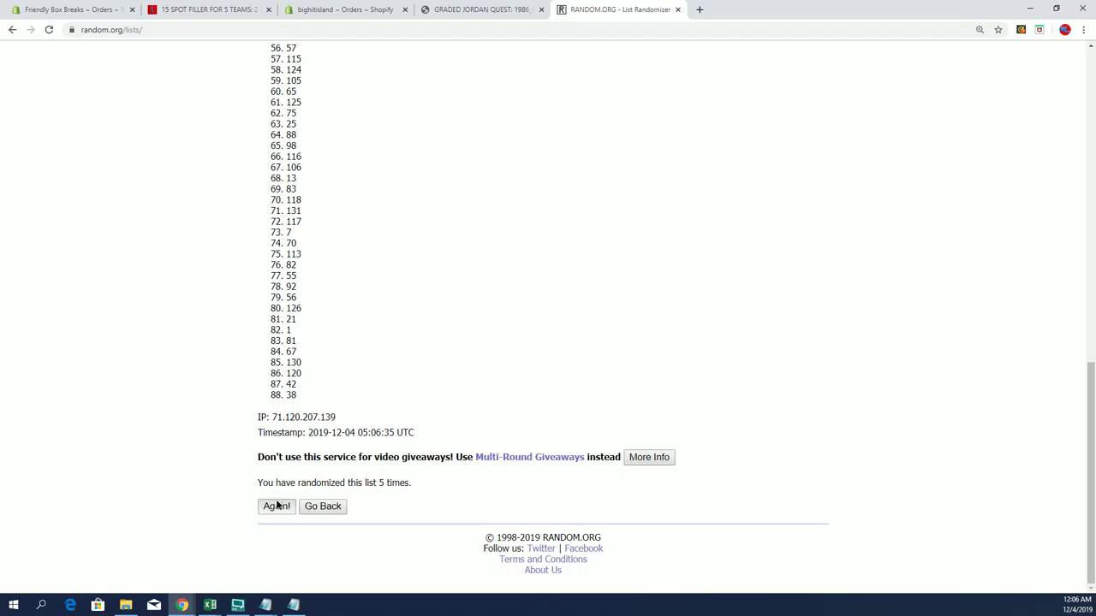
{"action": "left_click", "coordinate": [274, 507]}
{"action": "scroll", "coordinate": [295, 432], "scroll_direction": "down", "scroll_amount": 10}
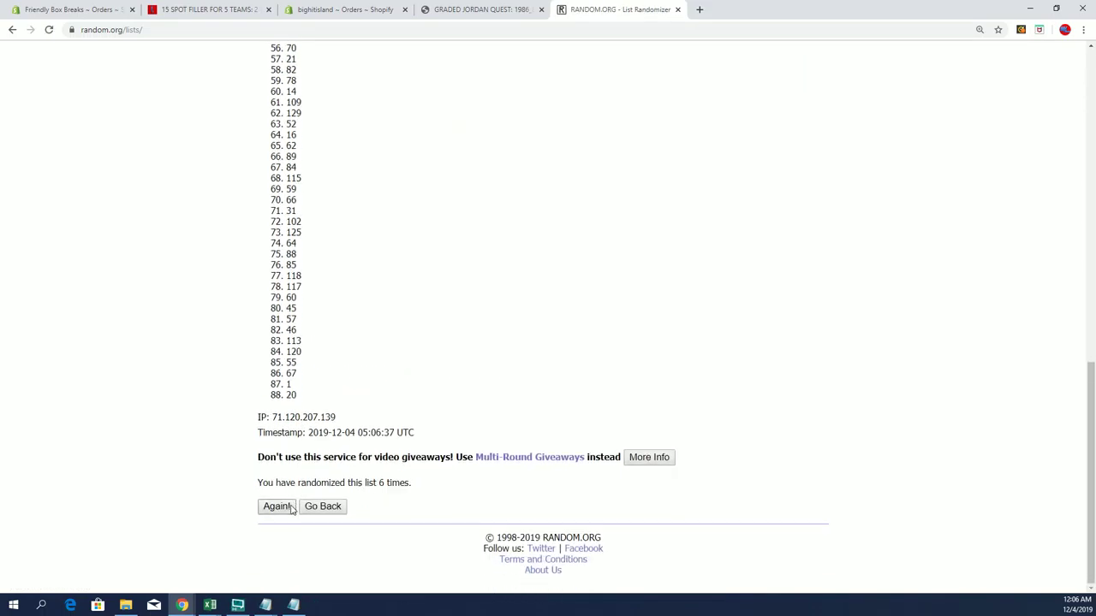
{"action": "left_click", "coordinate": [287, 507]}
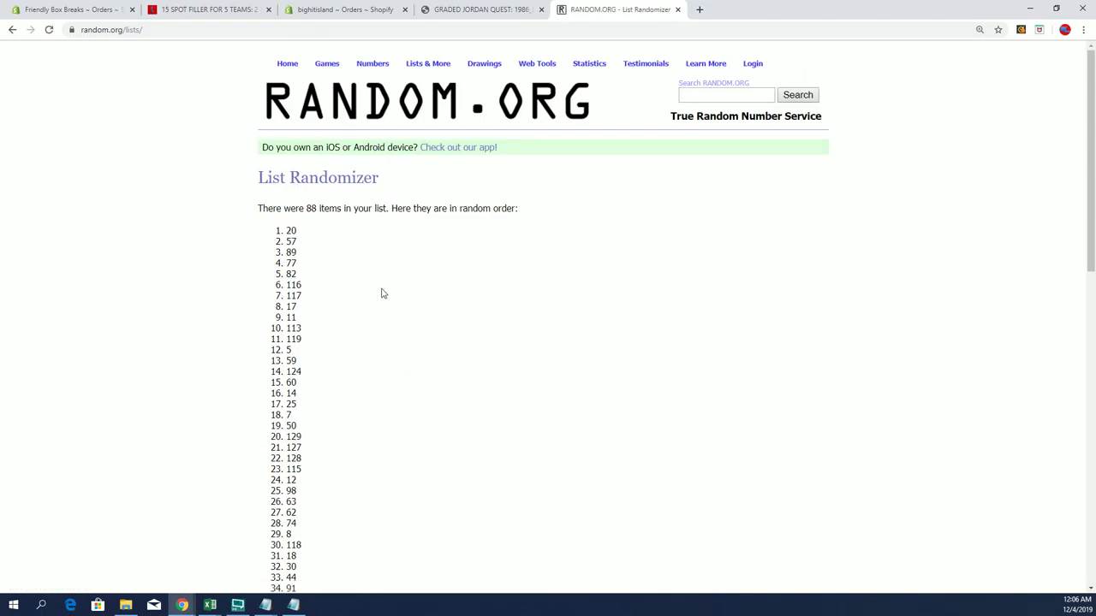
{"action": "scroll", "coordinate": [379, 291], "scroll_direction": "down", "scroll_amount": 10}
{"action": "scroll", "coordinate": [382, 292], "scroll_direction": "up", "scroll_amount": 4}
{"action": "scroll", "coordinate": [382, 293], "scroll_direction": "up", "scroll_amount": 5}
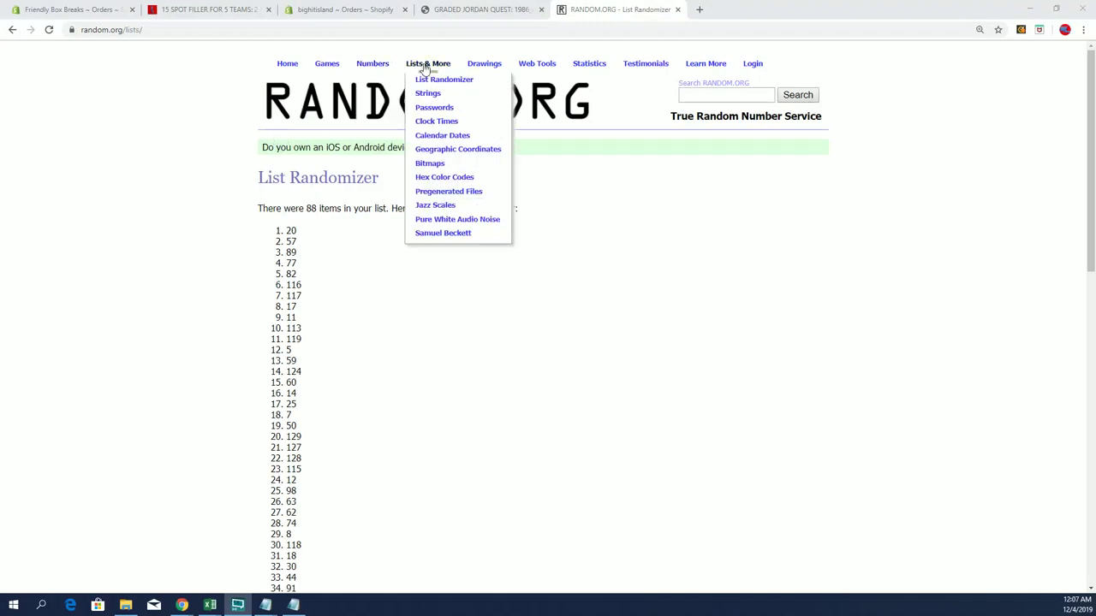
{"action": "left_click", "coordinate": [435, 78]}
Step: Delete line 20 from the Notepad number list, save it, and close the window
{"action": "key", "text": "alt+Tab"}
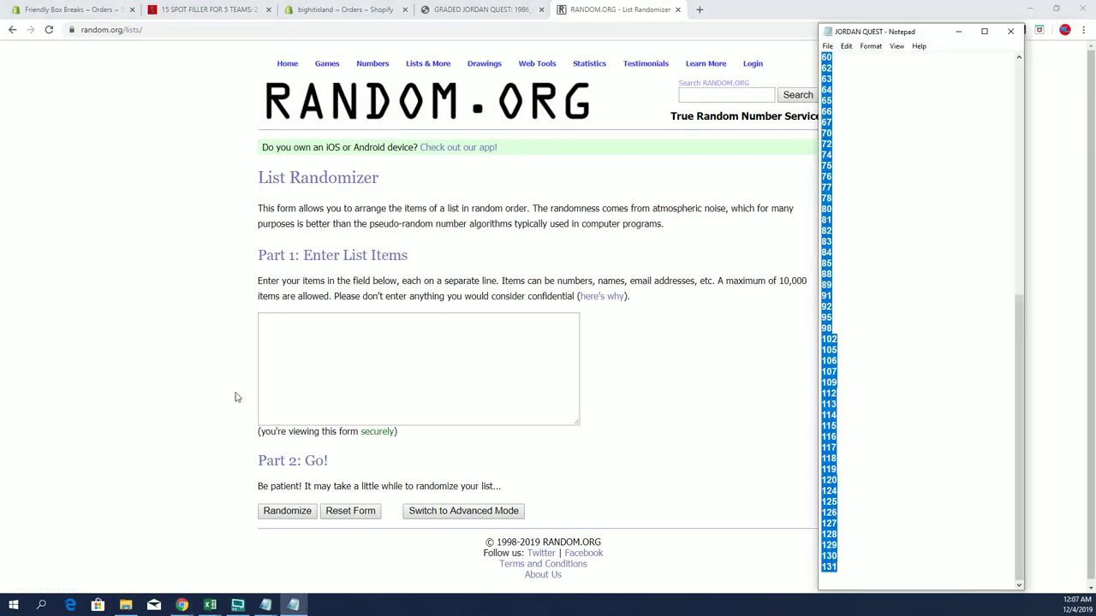
{"action": "scroll", "coordinate": [884, 81], "scroll_direction": "up", "scroll_amount": 15}
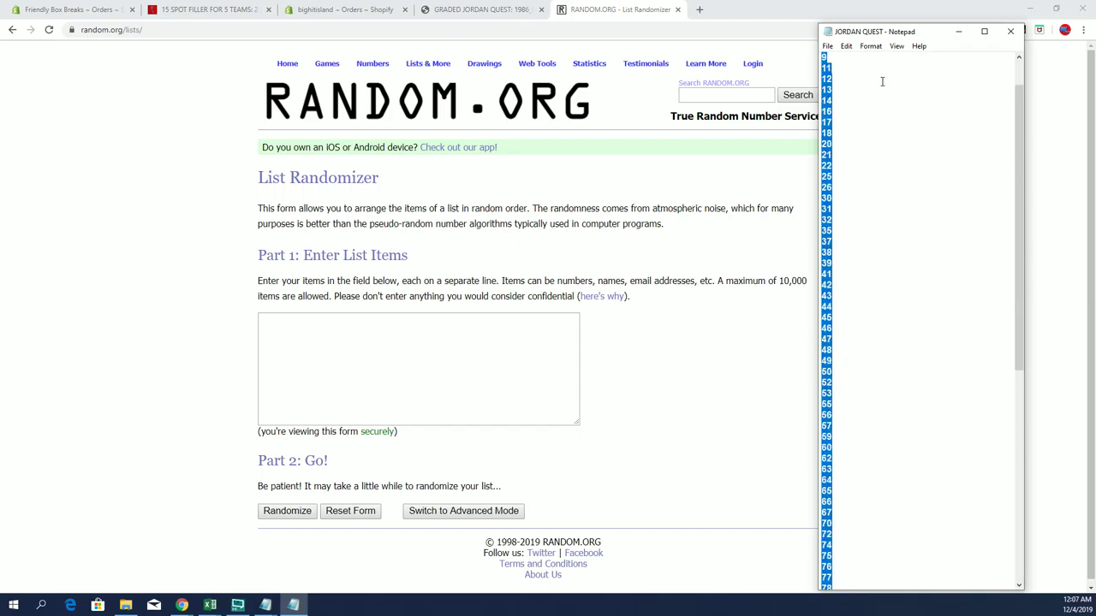
{"action": "left_click", "coordinate": [852, 144]}
{"action": "key", "text": "BackSpace"}
{"action": "key", "text": "BackSpace"}
{"action": "key", "text": "BackSpace"}
{"action": "left_click", "coordinate": [845, 46]}
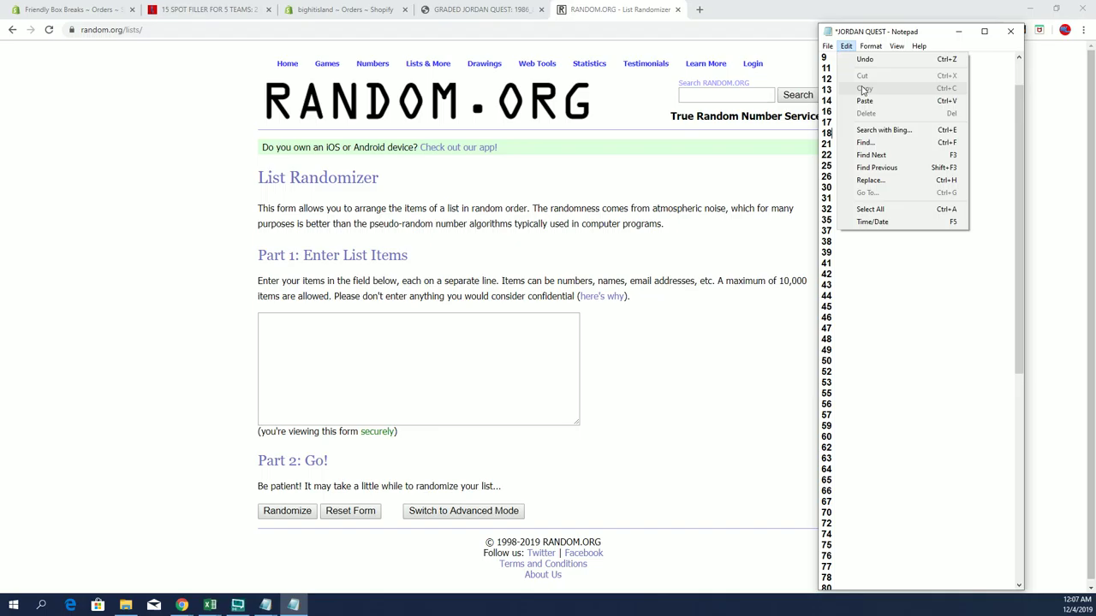
{"action": "left_click", "coordinate": [864, 96]}
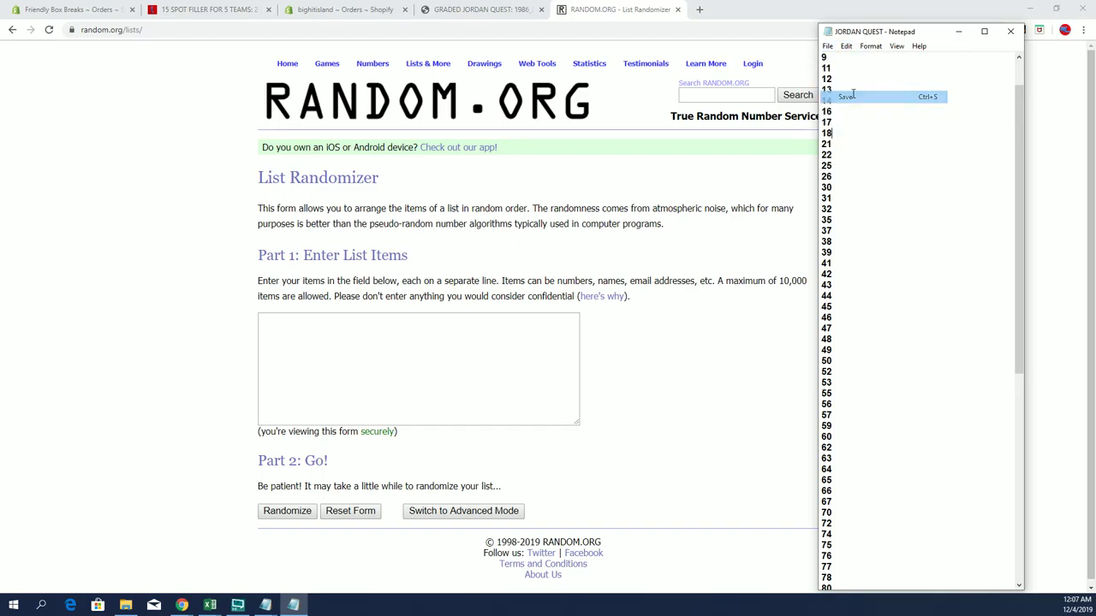
{"action": "left_click", "coordinate": [1010, 32]}
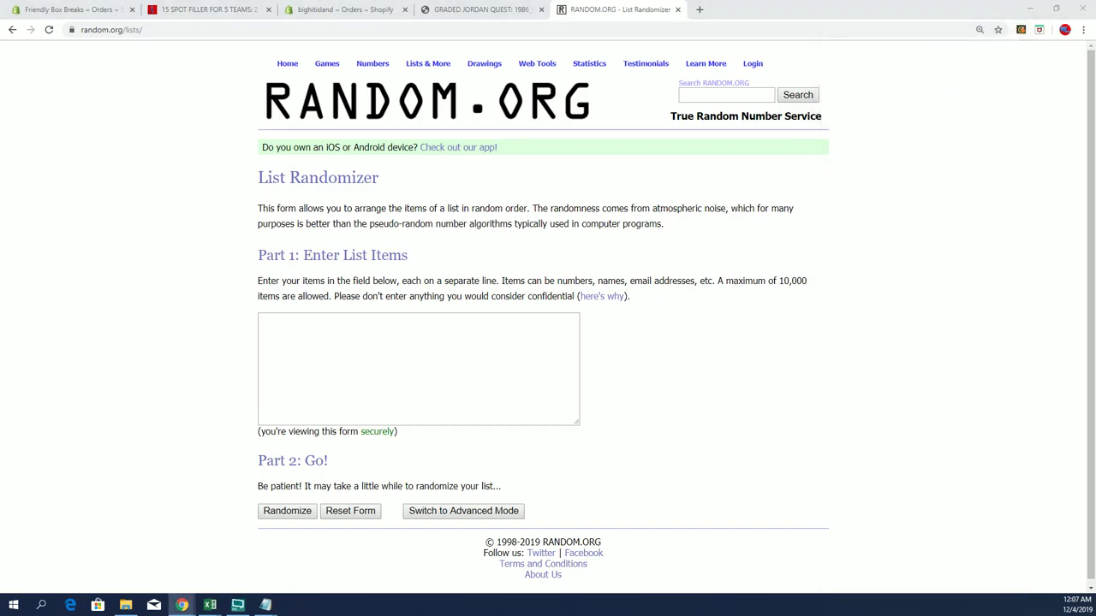
Step: Copy the letter groups A through W from Notepad into the List Randomizer field
{"action": "key", "text": "alt+Tab"}
{"action": "left_click_drag", "start_coordinate": [712, 280], "coordinate": [741, 466]}
{"action": "right_click", "coordinate": [752, 501]}
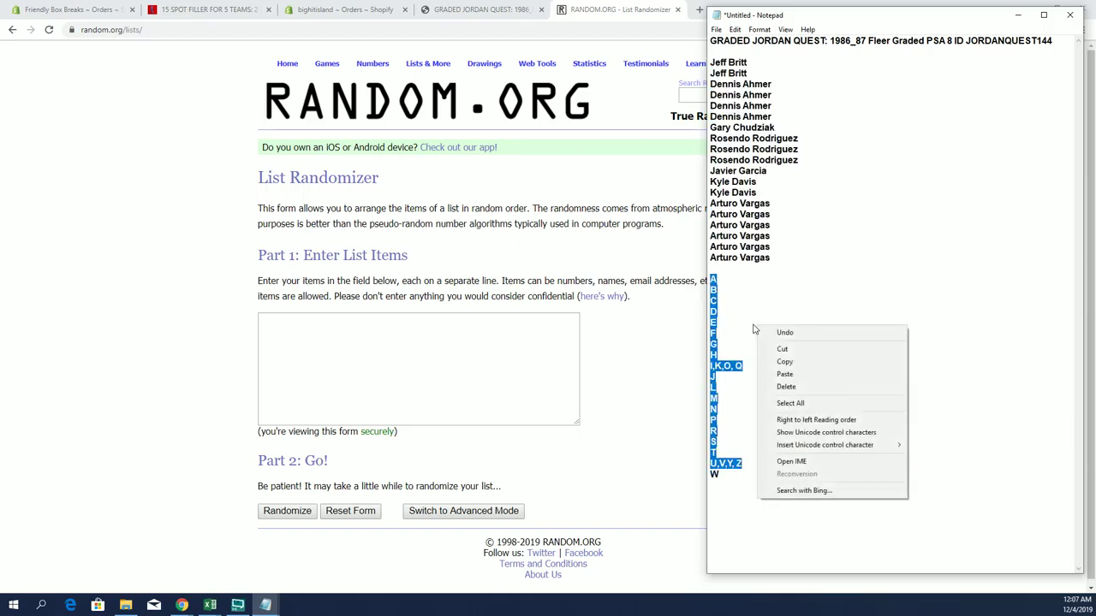
{"action": "left_click", "coordinate": [716, 323]}
{"action": "left_click_drag", "start_coordinate": [712, 281], "coordinate": [718, 475]}
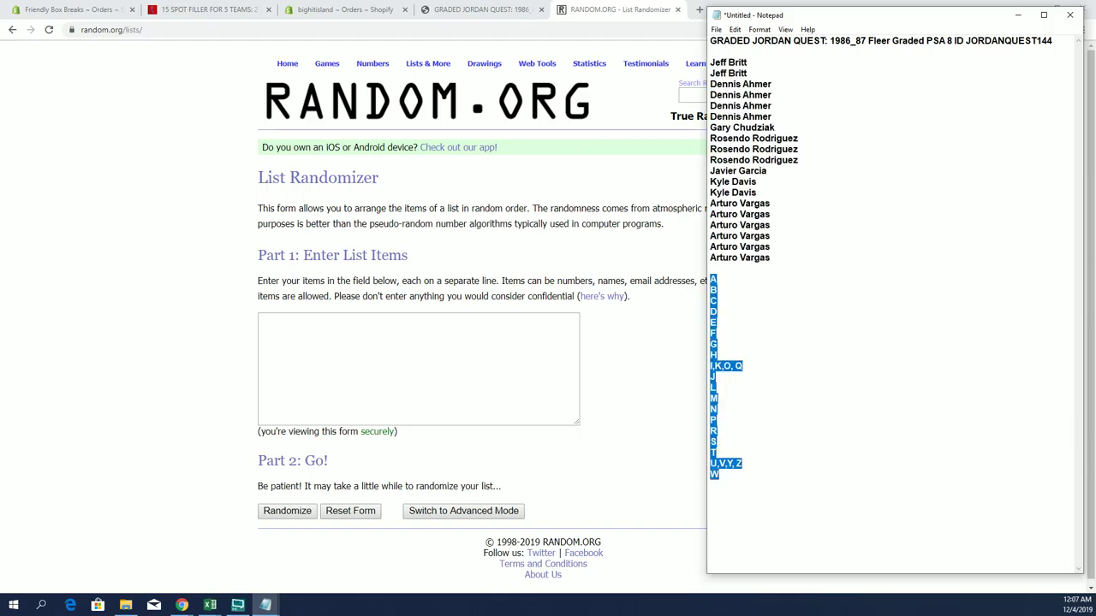
{"action": "right_click", "coordinate": [738, 323]}
{"action": "left_click", "coordinate": [780, 356]}
{"action": "right_click", "coordinate": [386, 325]}
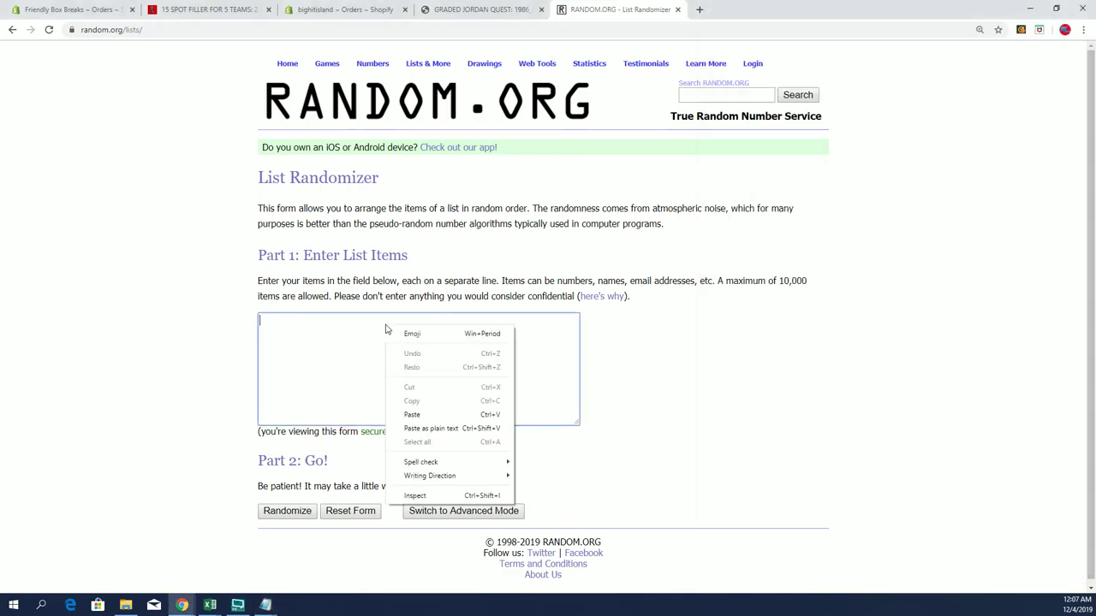
{"action": "left_click", "coordinate": [430, 416]}
Step: Shuffle the letter list repeatedly until S is on top, then copy the final order
{"action": "left_click", "coordinate": [271, 512]}
{"action": "left_click", "coordinate": [279, 513]}
{"action": "left_click", "coordinate": [276, 537]}
{"action": "left_click", "coordinate": [276, 538]}
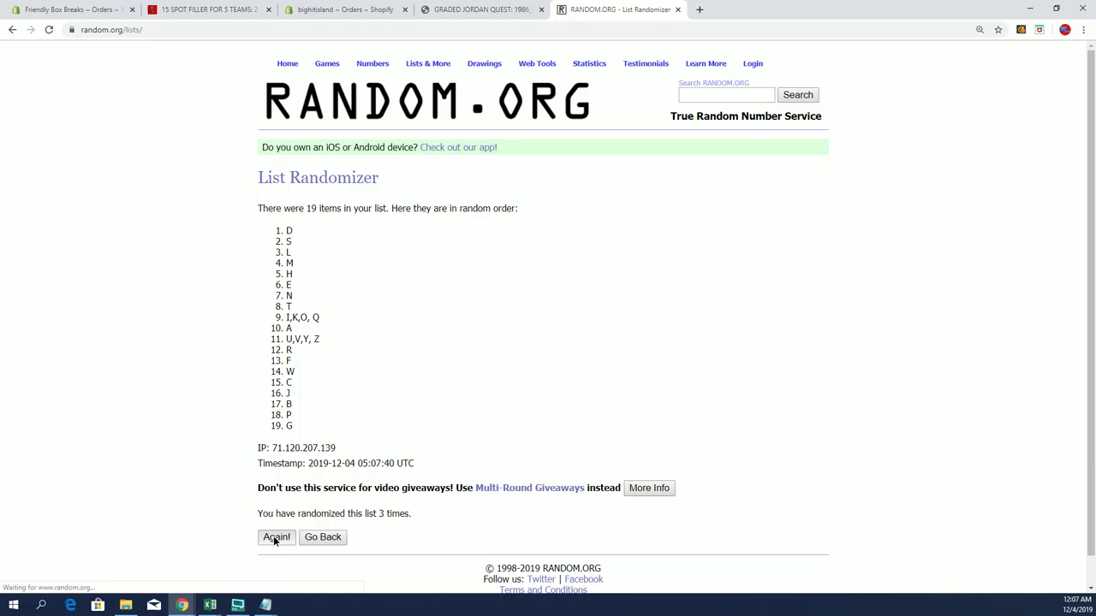
{"action": "left_click", "coordinate": [275, 537]}
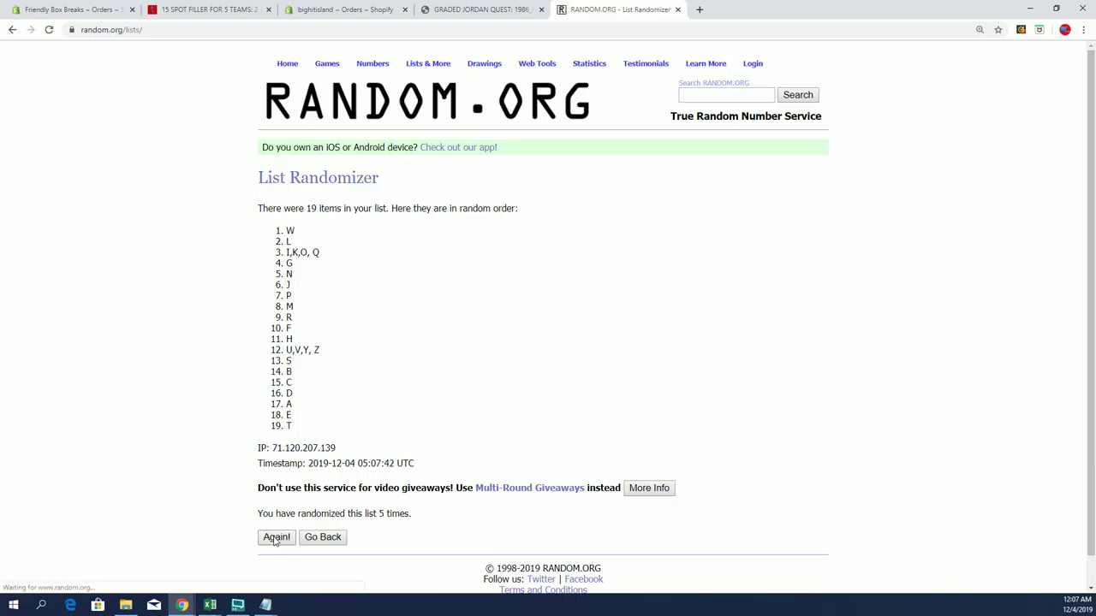
{"action": "left_click", "coordinate": [275, 537]}
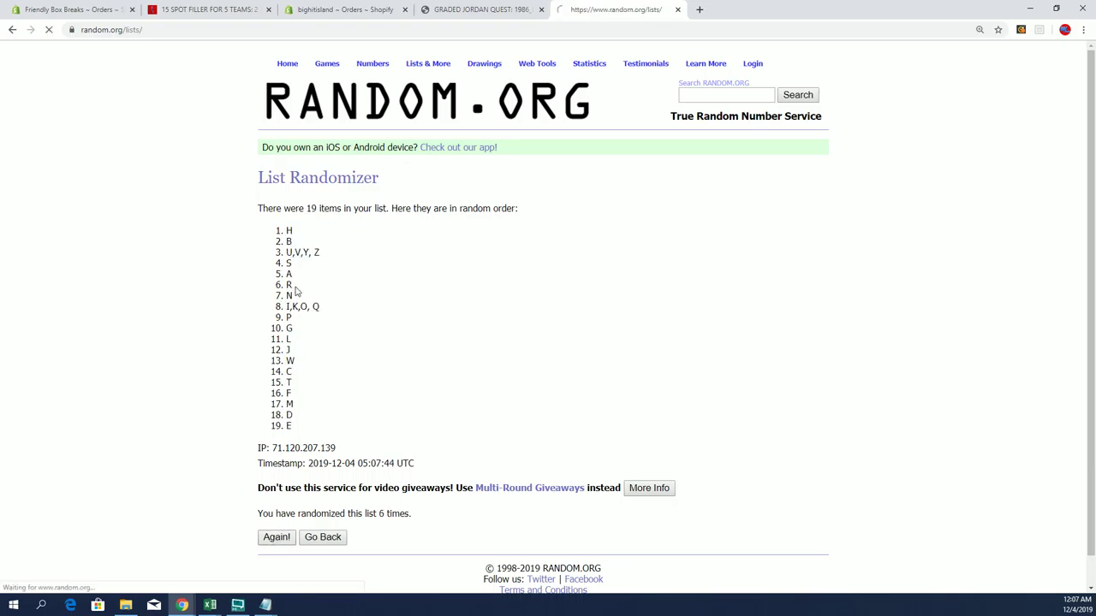
{"action": "left_click_drag", "start_coordinate": [288, 228], "coordinate": [320, 433]}
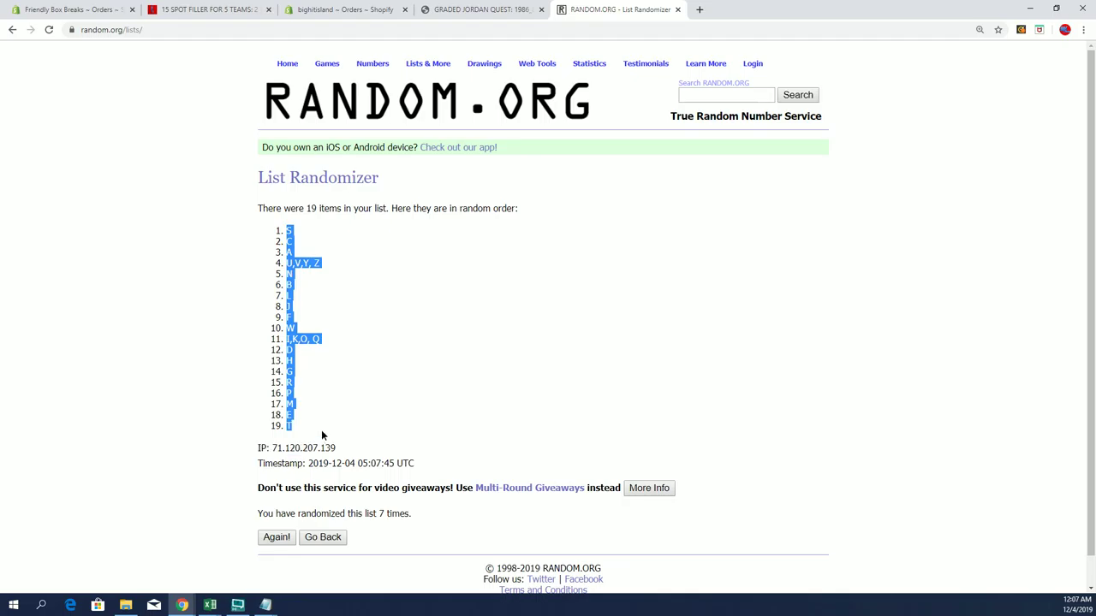
{"action": "right_click", "coordinate": [336, 300]}
{"action": "left_click", "coordinate": [397, 301]}
{"action": "key", "text": "alt+Tab"}
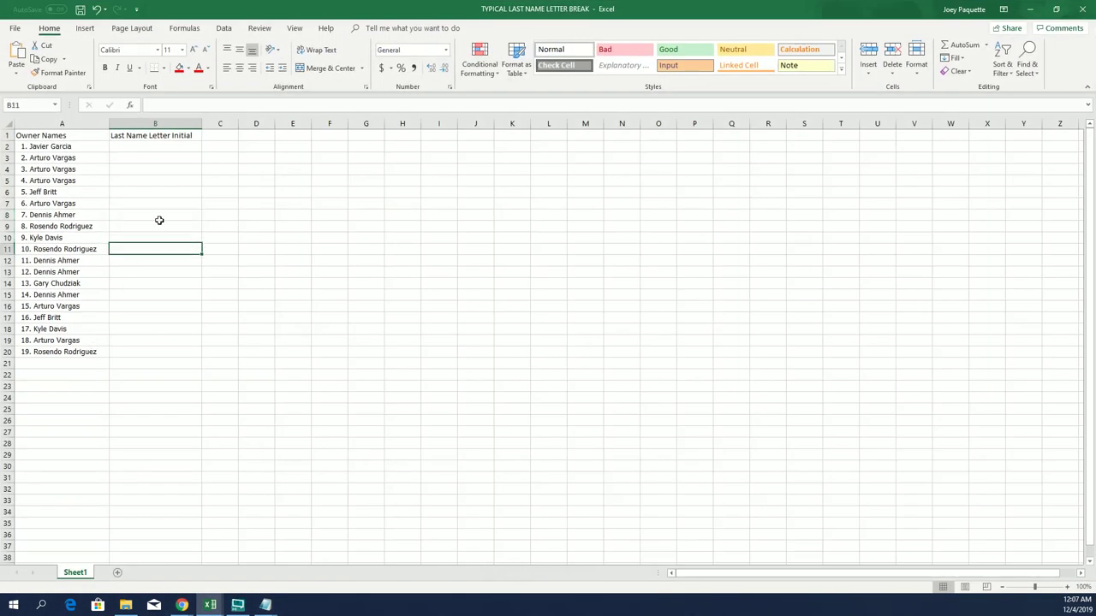
Step: Paste the 19 shuffled letters into B2:B20 beside the owner names
{"action": "left_click_drag", "start_coordinate": [159, 220], "coordinate": [159, 244]}
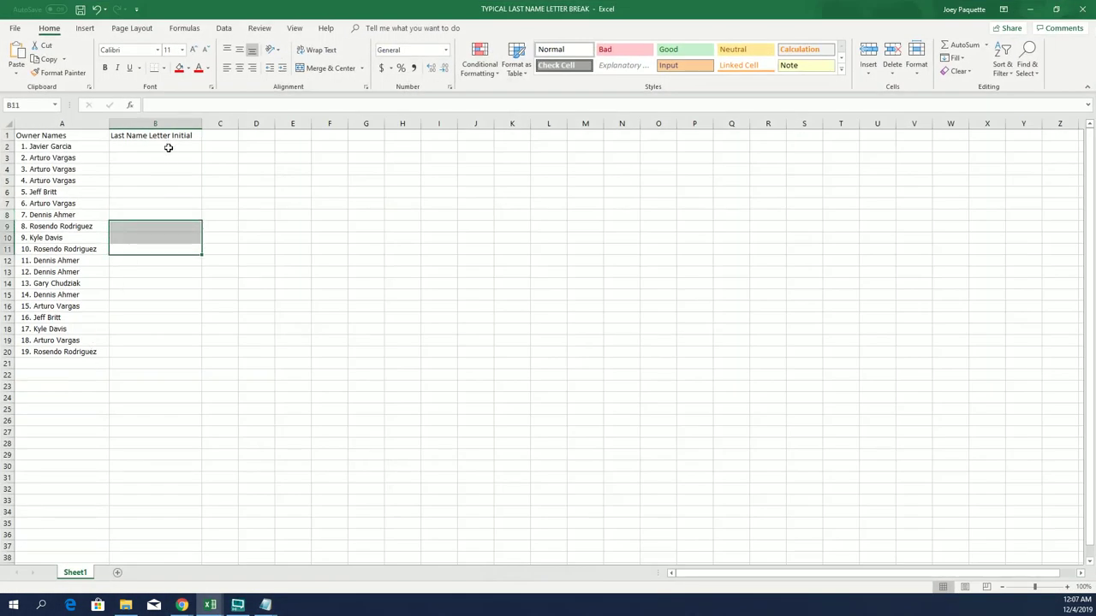
{"action": "left_click", "coordinate": [170, 147]}
{"action": "key", "text": "ctrl+v"}
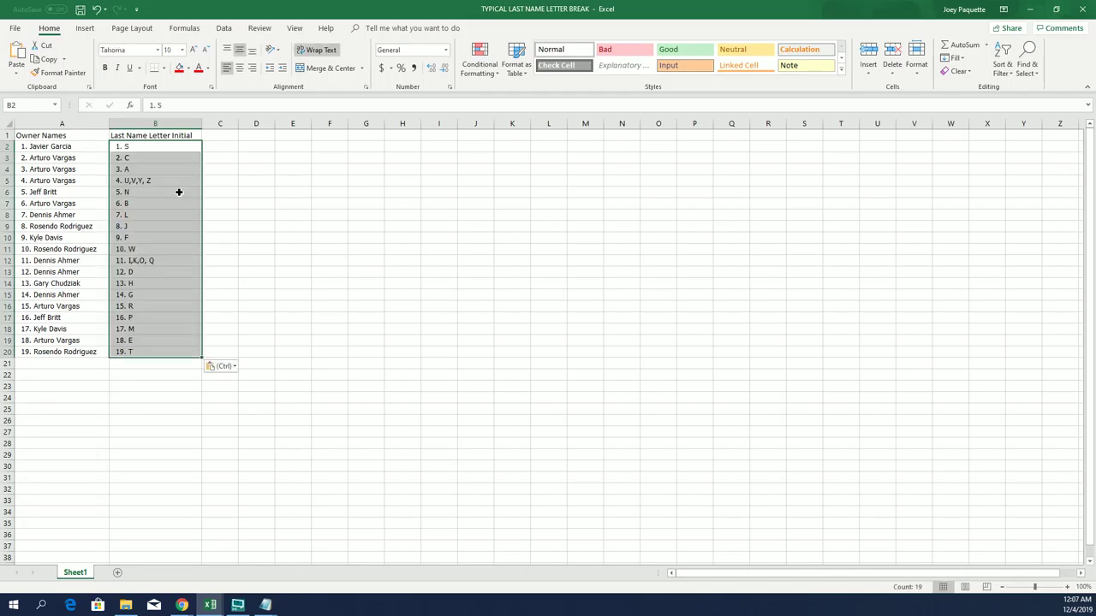
{"action": "left_click", "coordinate": [179, 192]}
Step: Apply All Borders to columns A and B and zoom the sheet in
{"action": "left_click_drag", "start_coordinate": [62, 123], "coordinate": [155, 124]}
{"action": "left_click", "coordinate": [163, 68]}
{"action": "left_click", "coordinate": [179, 164]}
{"action": "left_click", "coordinate": [81, 145]}
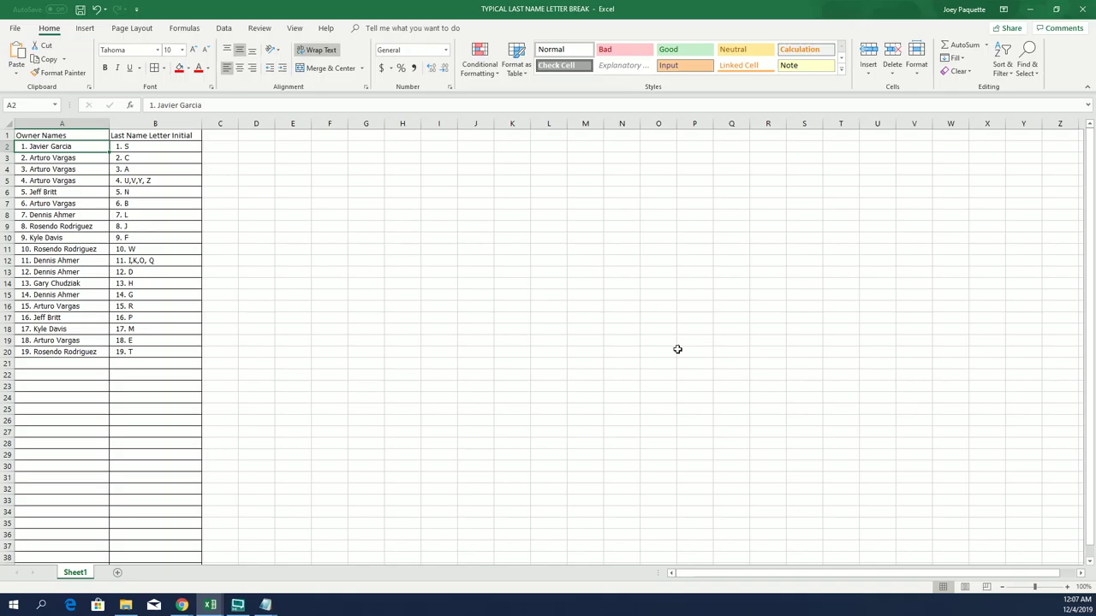
{"action": "left_click", "coordinate": [1067, 587]}
{"action": "left_click", "coordinate": [1068, 588]}
{"action": "left_click", "coordinate": [1068, 587]}
{"action": "left_click", "coordinate": [1067, 588]}
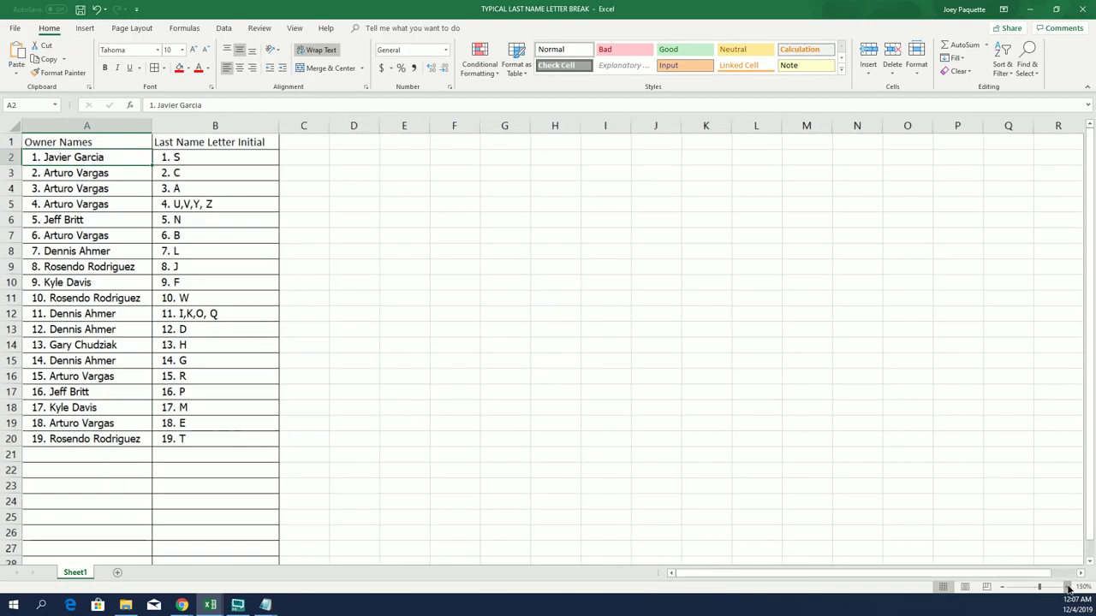
{"action": "left_click", "coordinate": [1068, 587]}
{"action": "left_click", "coordinate": [1068, 587]}
{"action": "left_click", "coordinate": [1067, 588]}
{"action": "left_click", "coordinate": [1068, 588]}
{"action": "left_click", "coordinate": [1067, 587]}
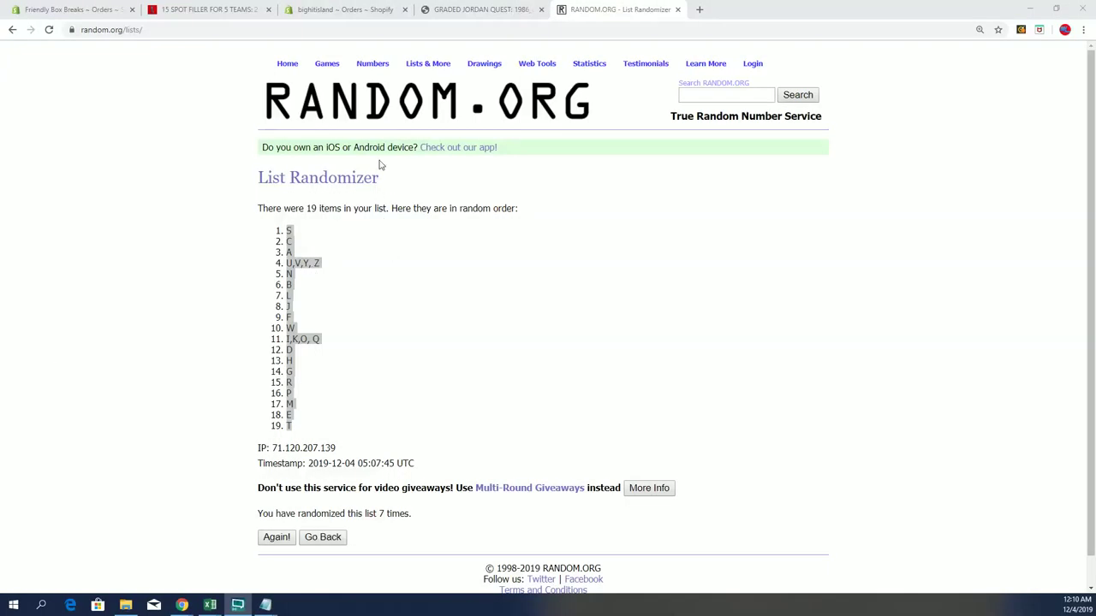
Step: Paste the 19 numbered owner names into a fresh form and shuffle until entry 5 leads
{"action": "left_click", "coordinate": [435, 80]}
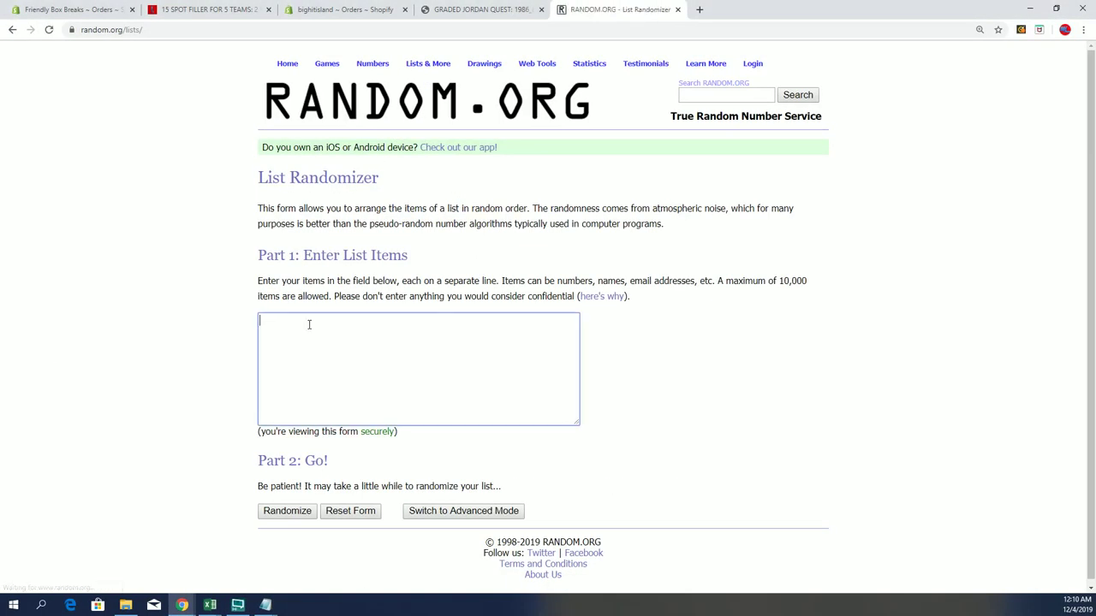
{"action": "right_click", "coordinate": [309, 320]}
{"action": "left_click", "coordinate": [356, 418]}
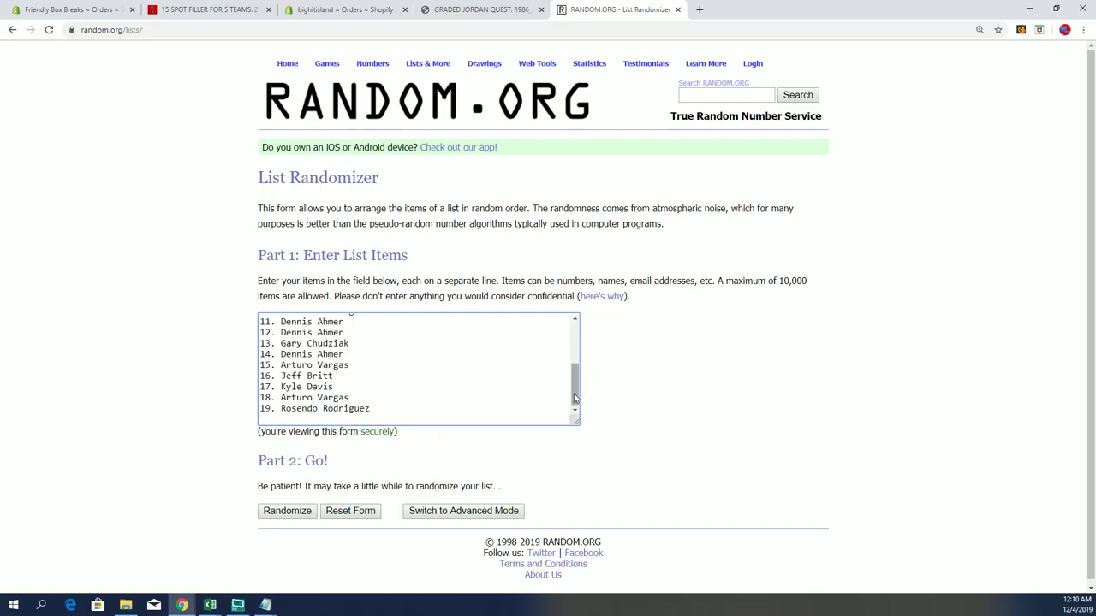
{"action": "left_click_drag", "start_coordinate": [575, 394], "coordinate": [621, 313]}
{"action": "scroll", "coordinate": [325, 510], "scroll_direction": "down", "scroll_amount": 1}
{"action": "left_click", "coordinate": [286, 507]}
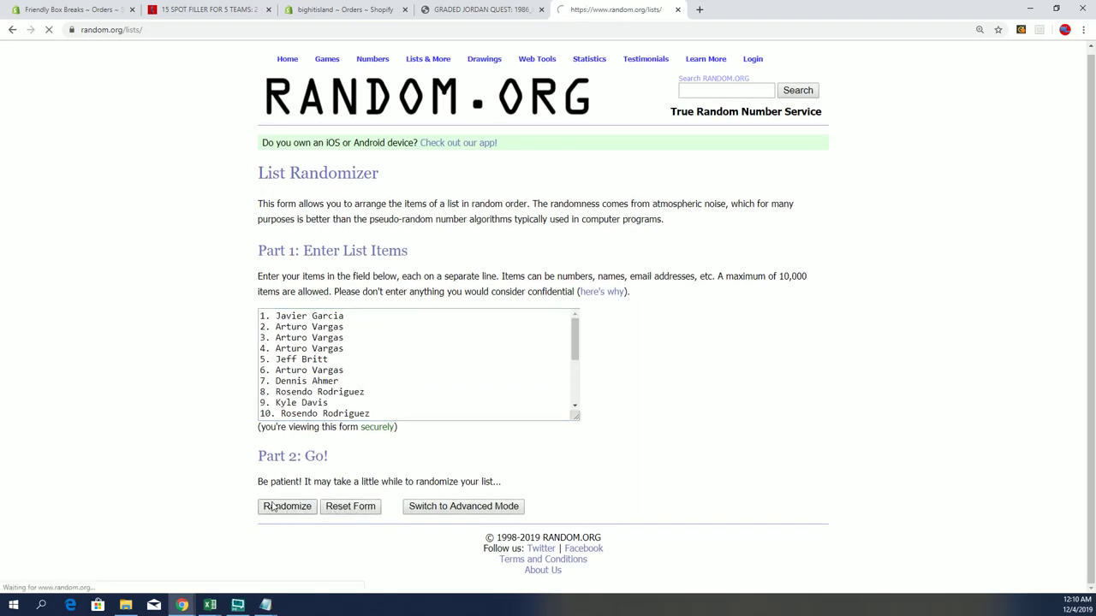
{"action": "left_click", "coordinate": [275, 514]}
{"action": "left_click", "coordinate": [273, 536]}
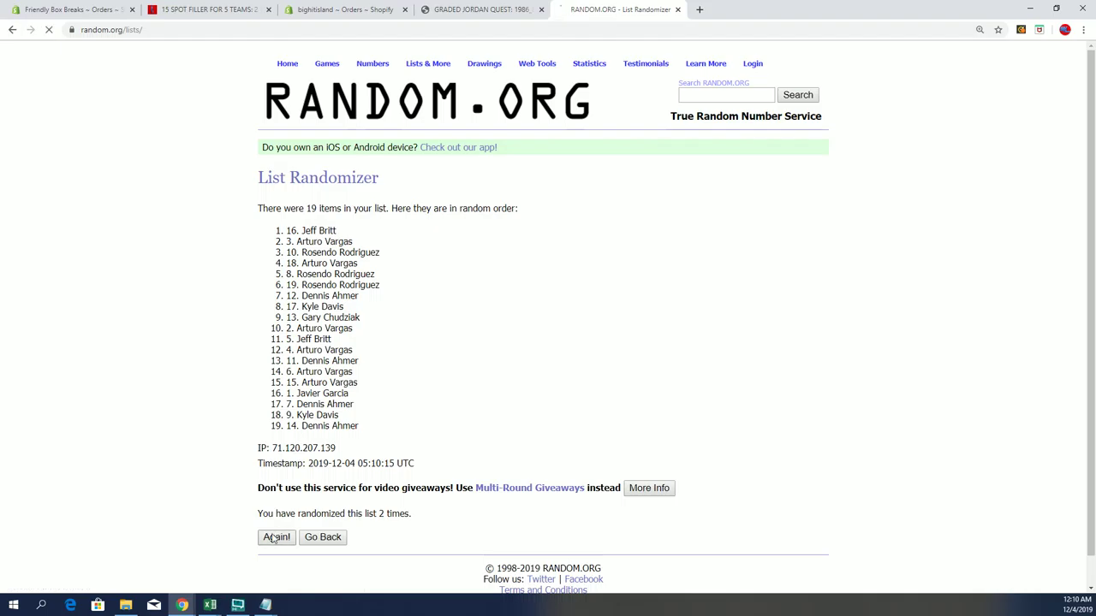
{"action": "left_click", "coordinate": [273, 537]}
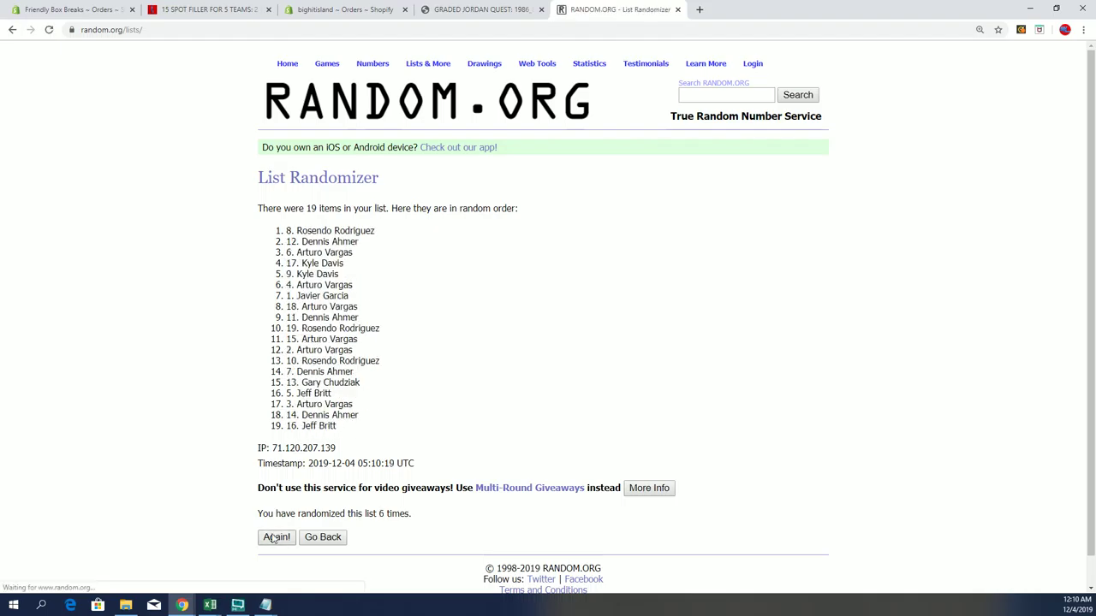
{"action": "left_click", "coordinate": [269, 537]}
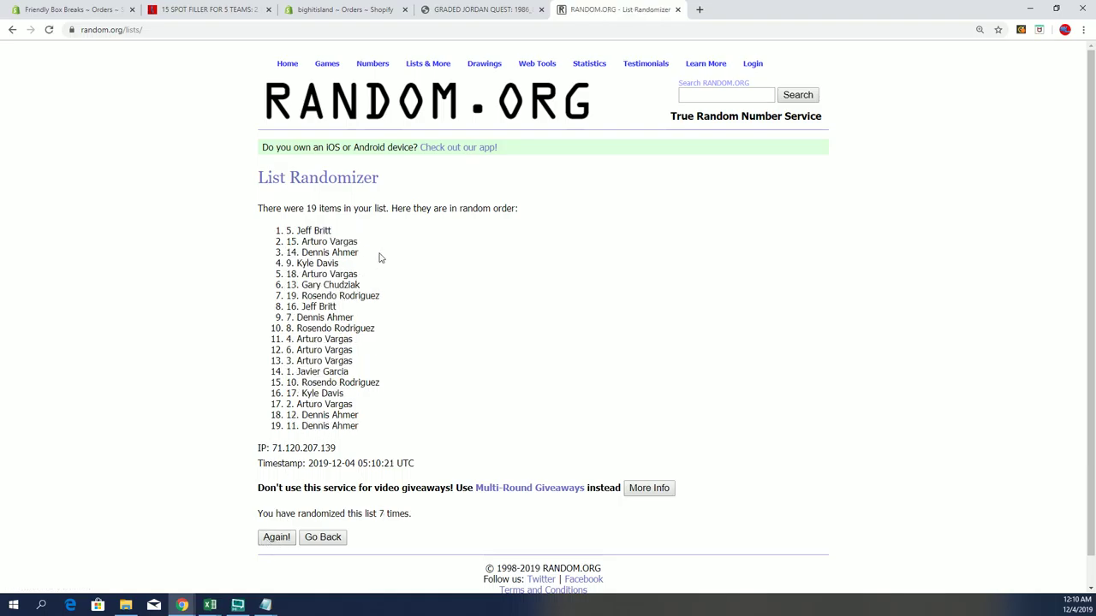